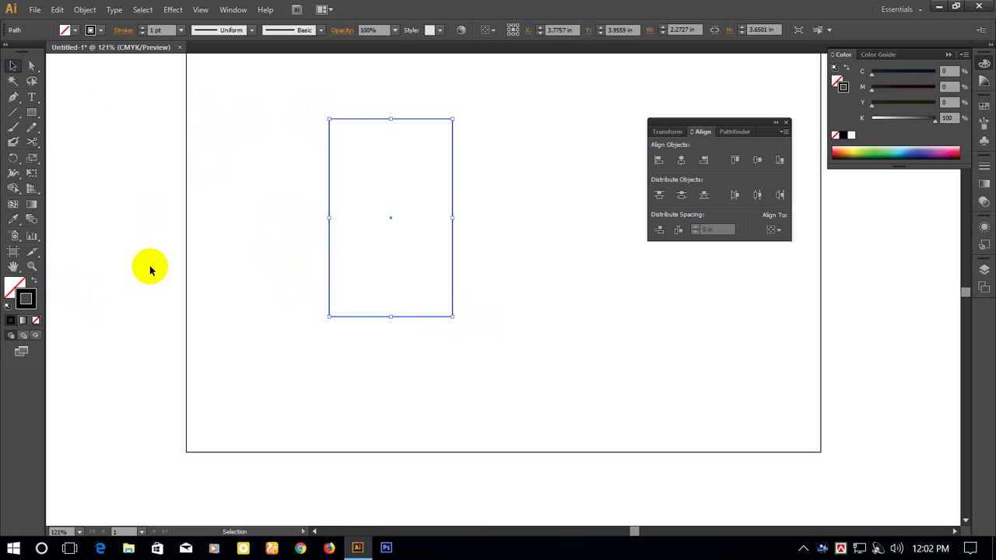
# Apply the Round Corners effect with a 0.375 in radius to the rectangle.
pyautogui.moveTo(267, 100); pyautogui.dragTo(509, 279)
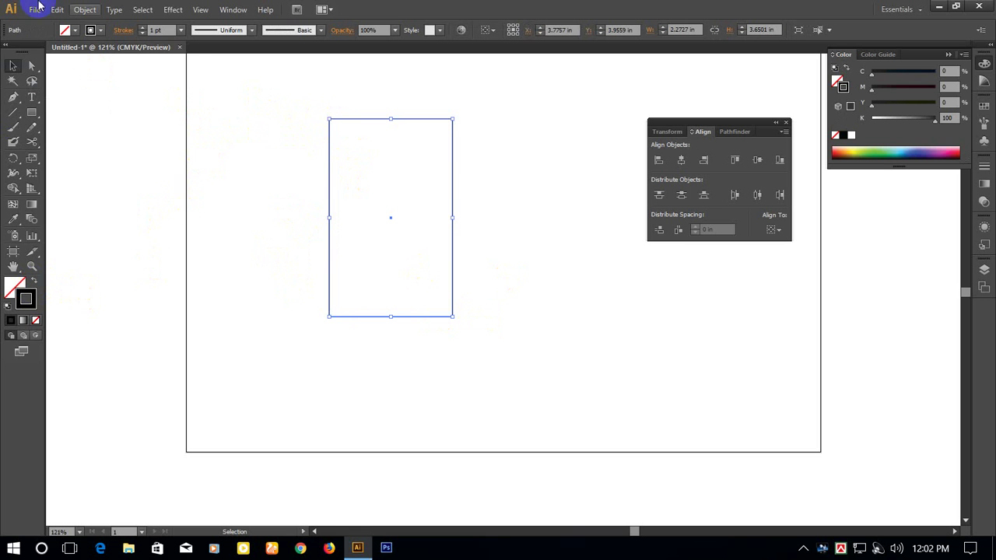
pyautogui.click(172, 10)
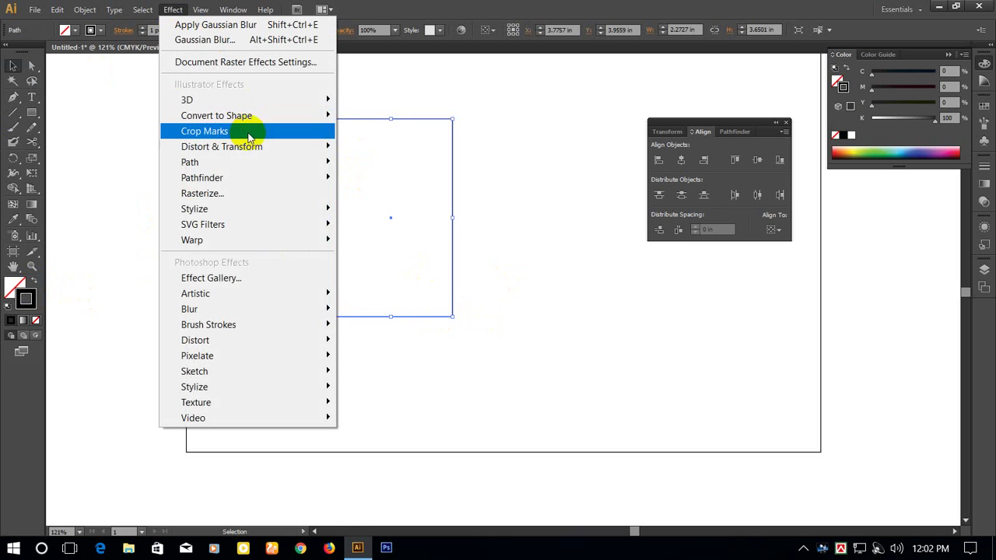
pyautogui.moveTo(307, 210)
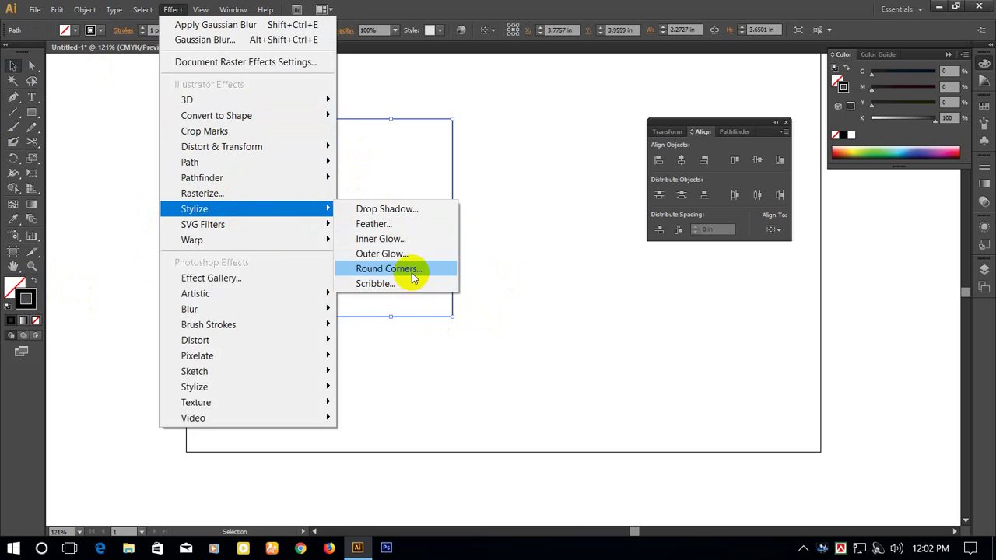
pyautogui.click(388, 268)
pyautogui.click(438, 290)
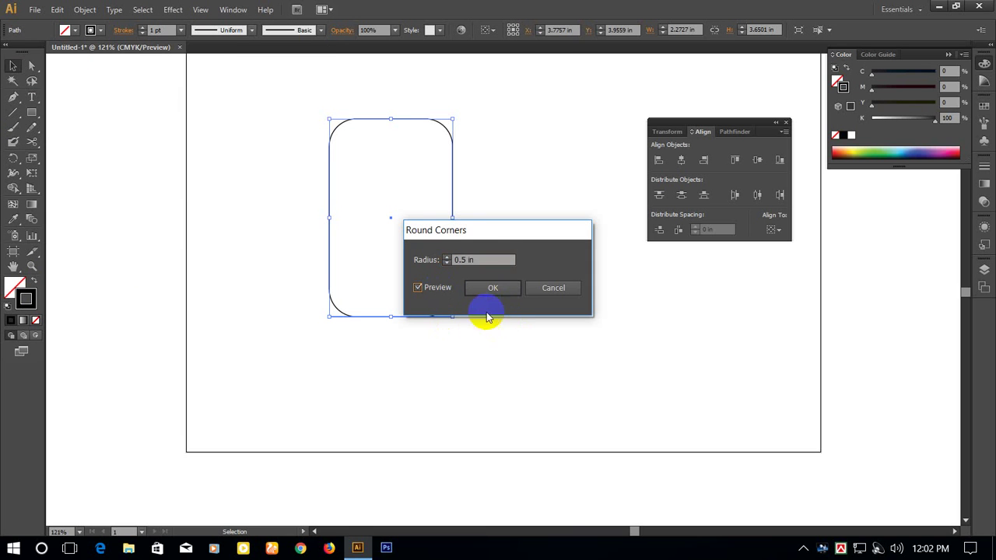
pyautogui.click(448, 260)
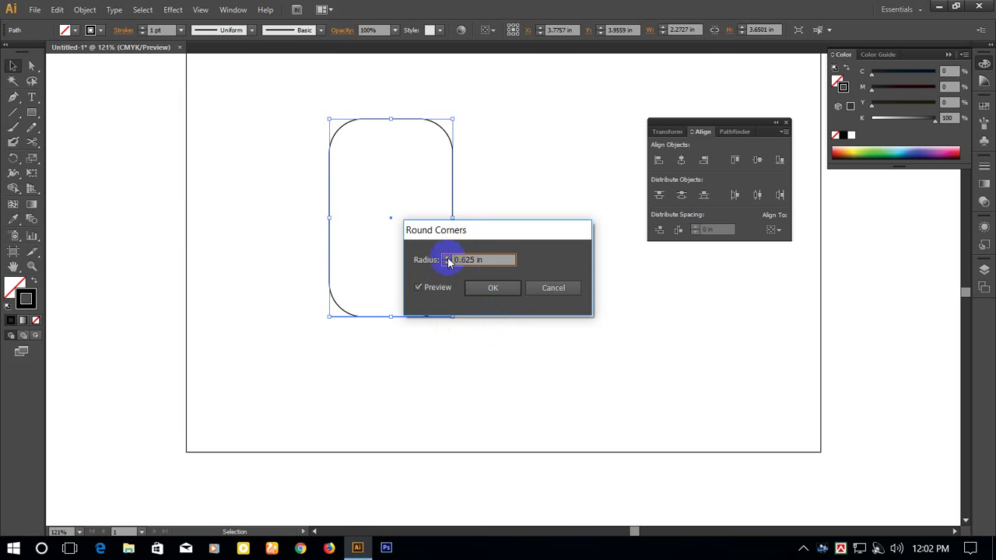
pyautogui.click(495, 289)
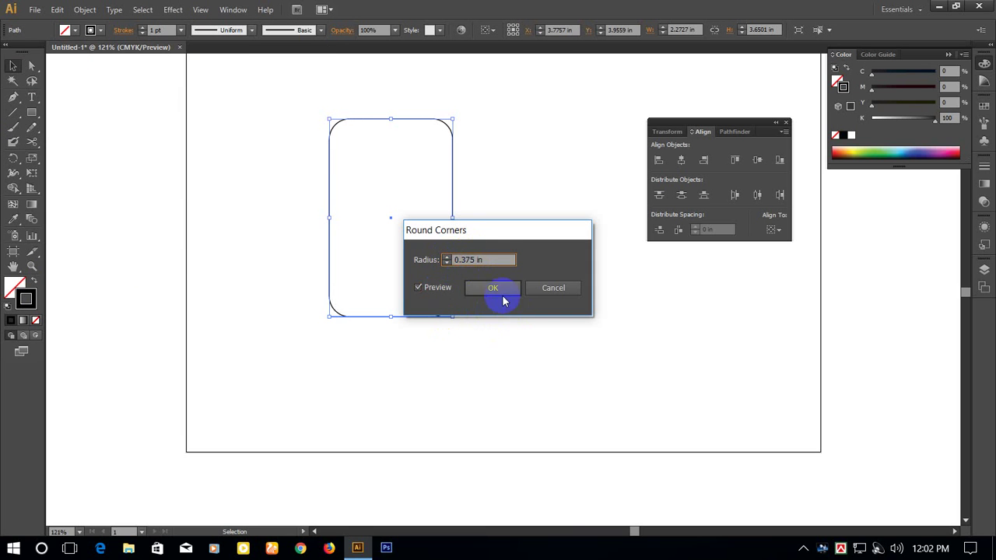
pyautogui.click(364, 342)
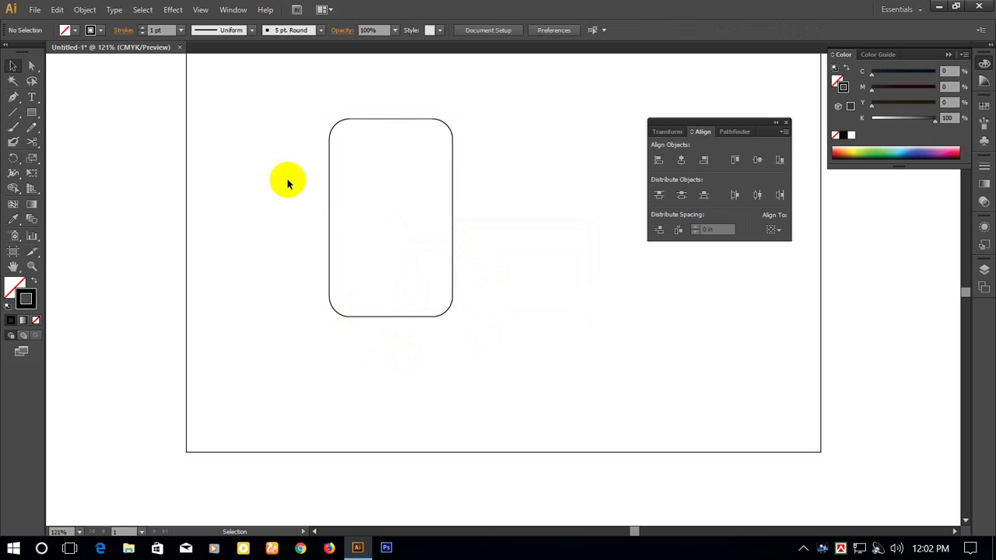
# Show the rulers and place a horizontal guide across the rectangle's lower part at about 5.31 in.
pyautogui.moveTo(283, 128); pyautogui.dragTo(484, 416)
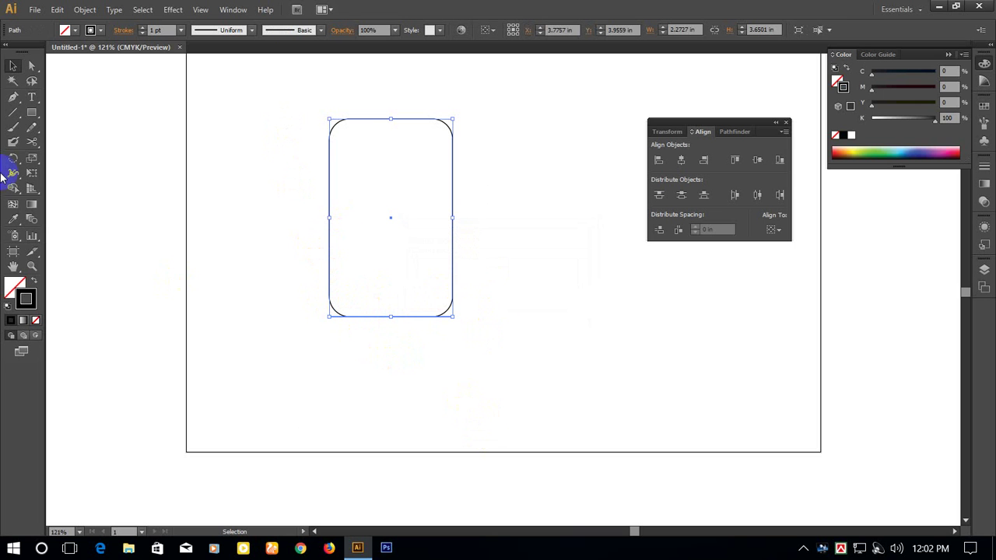
pyautogui.moveTo(14, 99); pyautogui.dragTo(57, 115)
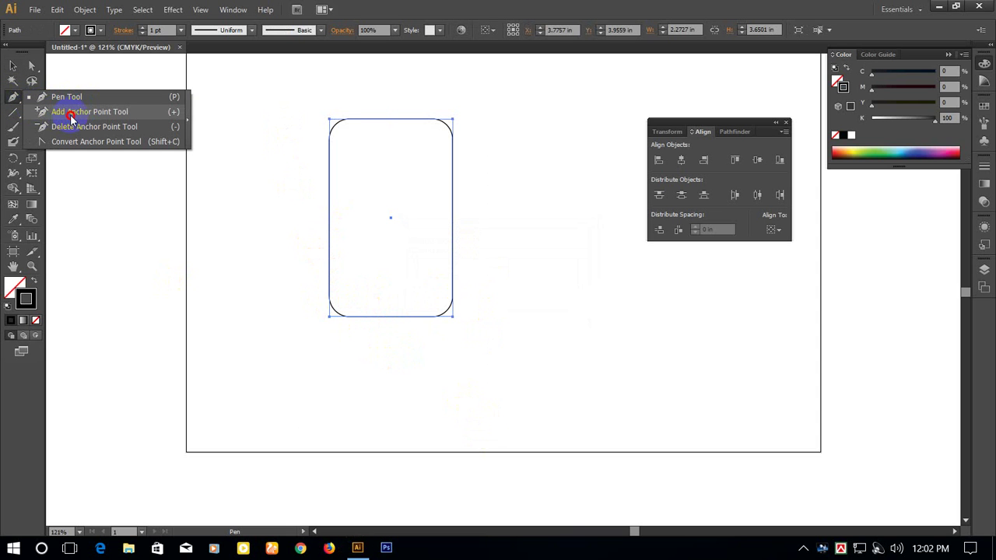
pyautogui.moveTo(70, 117); pyautogui.dragTo(70, 117)
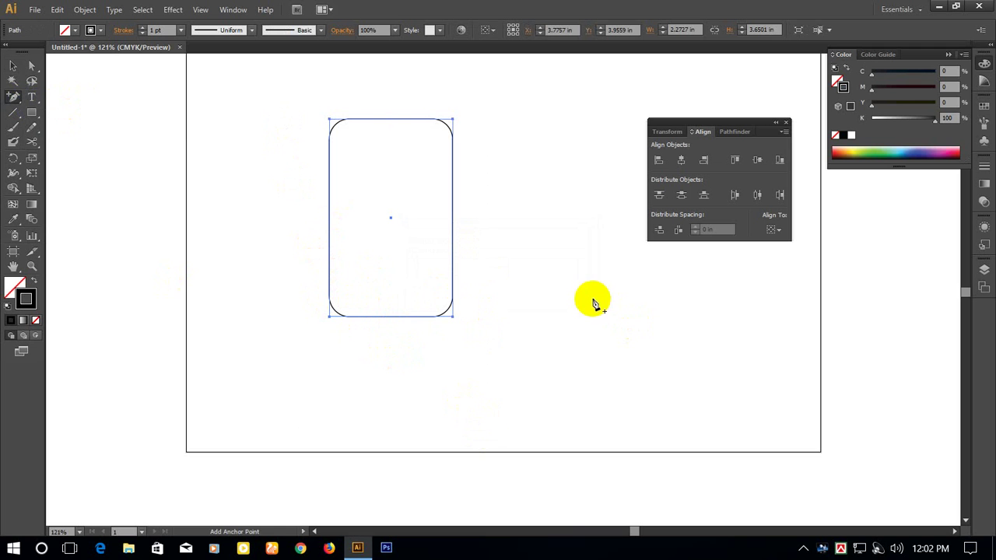
pyautogui.hotkey('ctrl', '+')
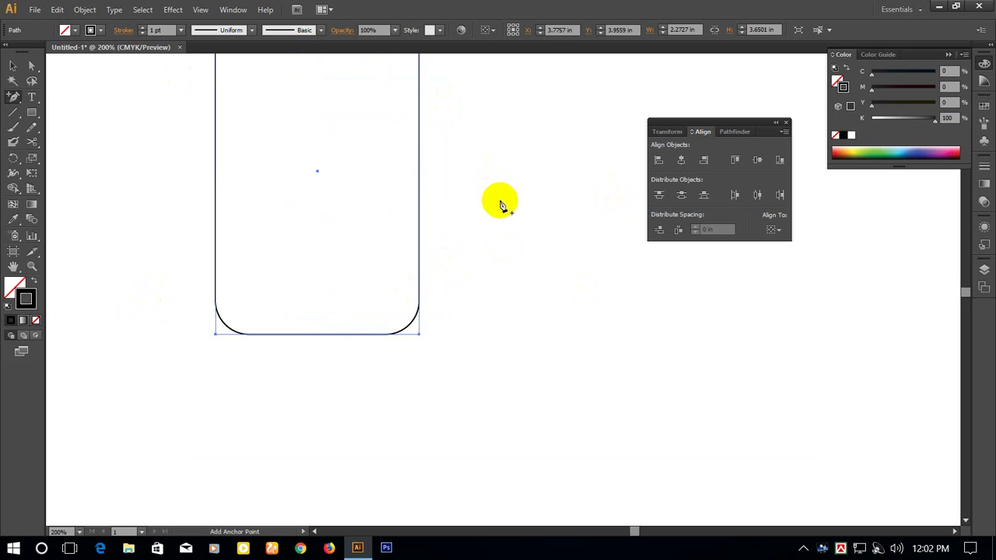
pyautogui.hotkey('ctrl', 'r')
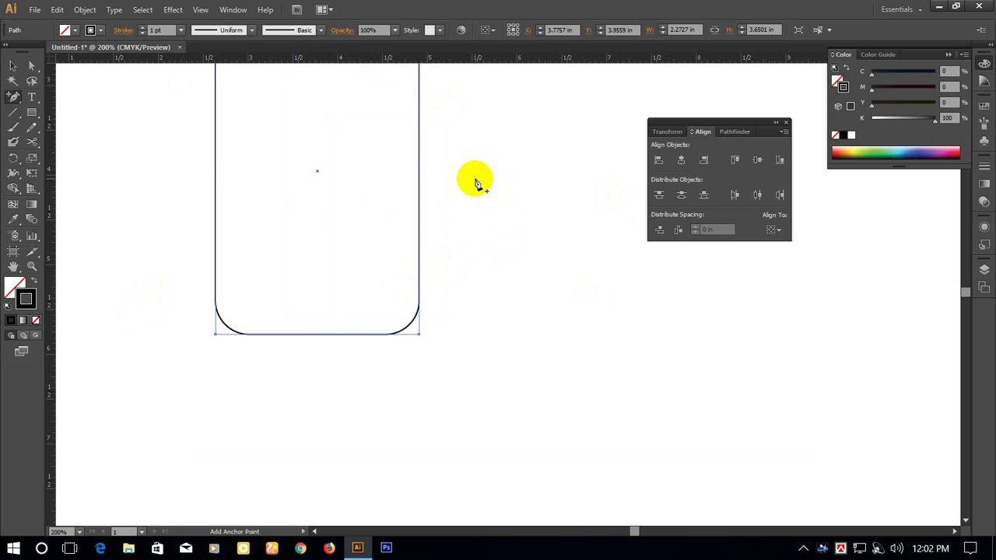
pyautogui.moveTo(482, 59); pyautogui.dragTo(508, 294)
# Add an anchor point on each vertical side of the rectangle where the guide crosses it.
pyautogui.click(13, 65)
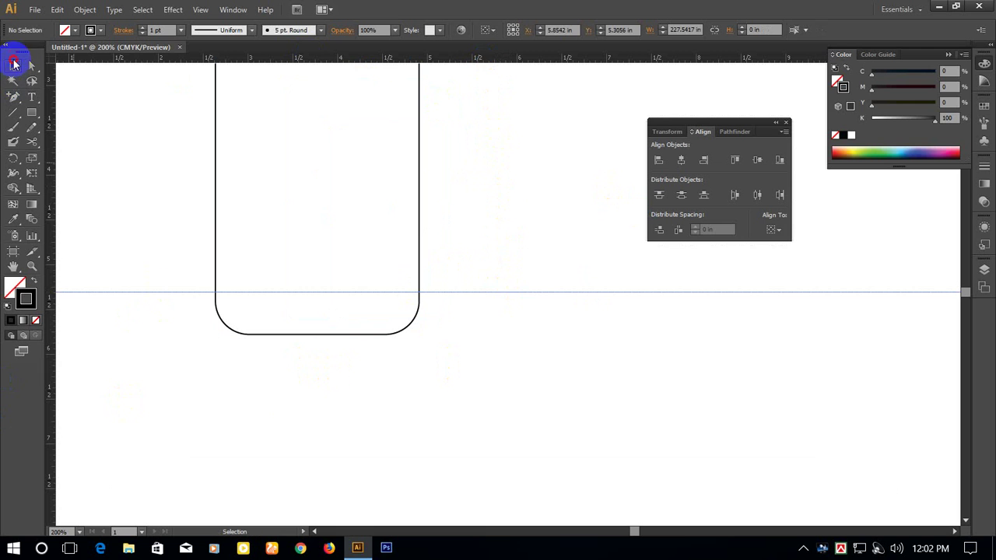
pyautogui.click(280, 337)
pyautogui.click(14, 114)
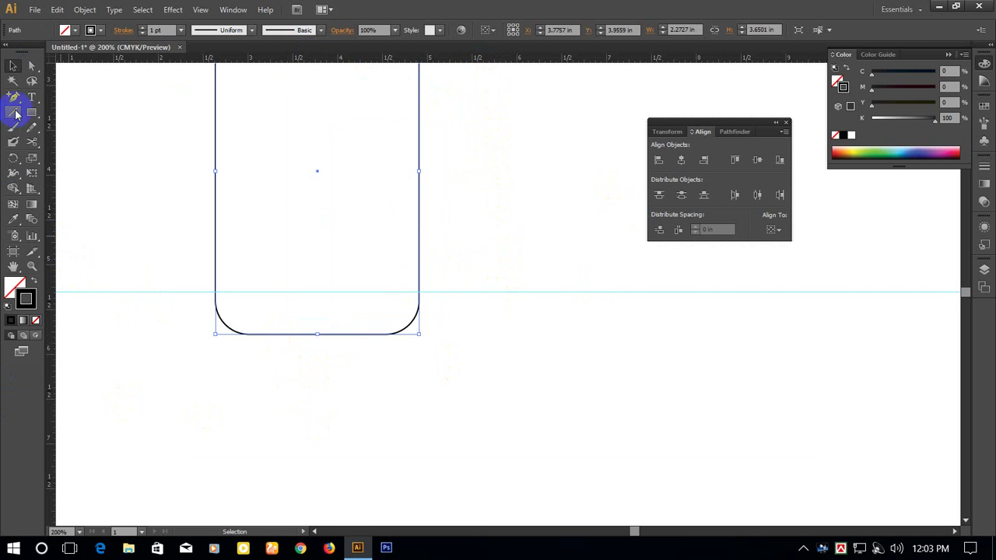
pyautogui.click(13, 97)
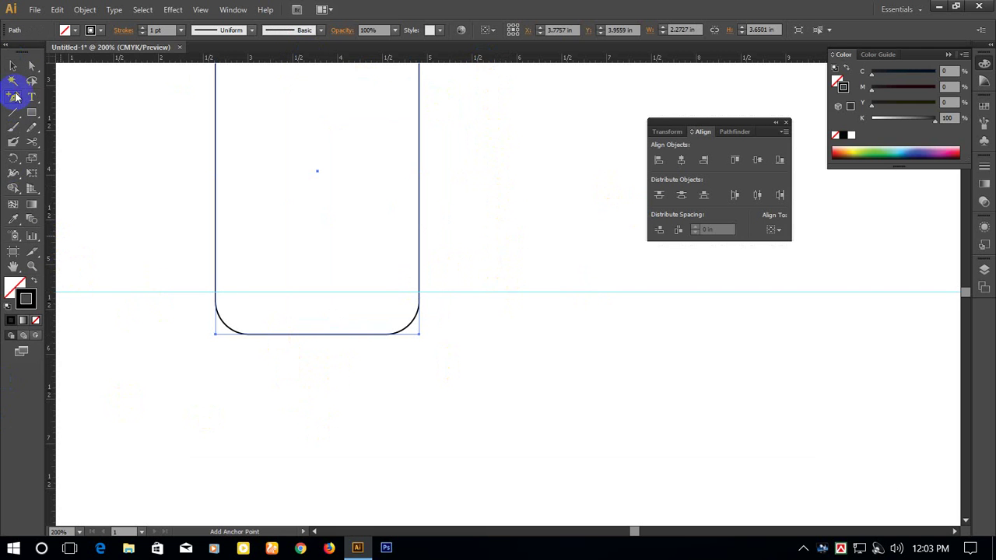
pyautogui.click(214, 294)
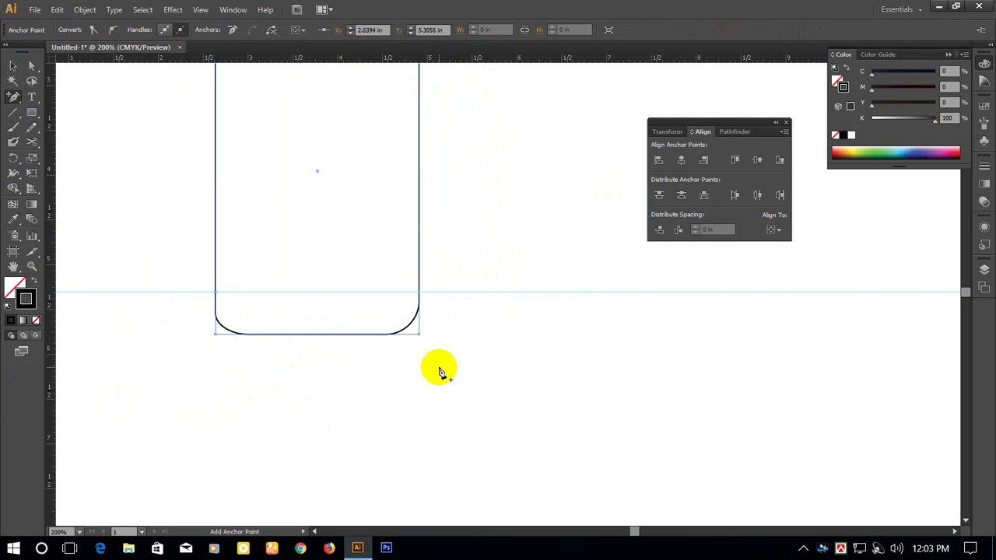
pyautogui.click(419, 294)
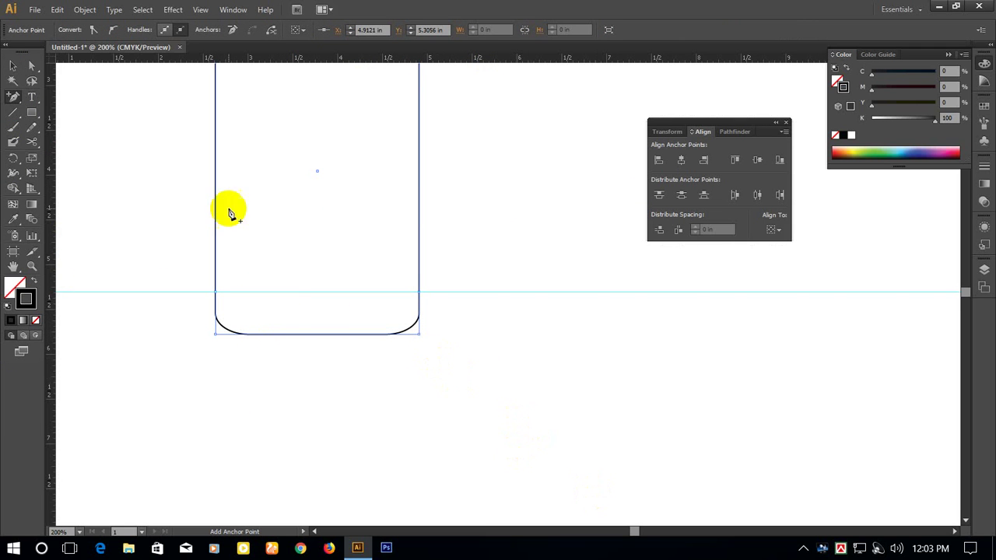
# Delete the rectangle's two bottom corner anchor points with the Direct Selection tool.
pyautogui.click(32, 67)
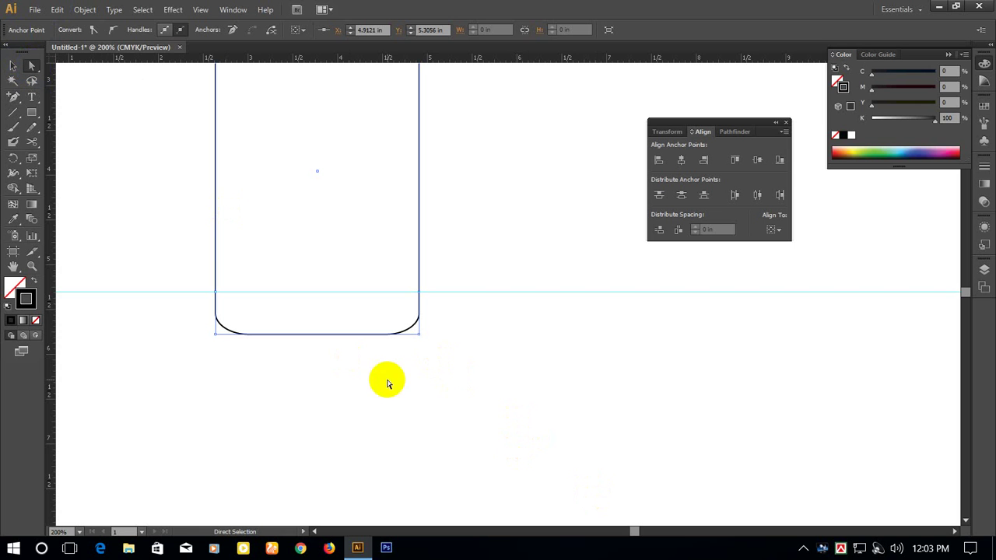
pyautogui.moveTo(444, 319); pyautogui.dragTo(308, 350)
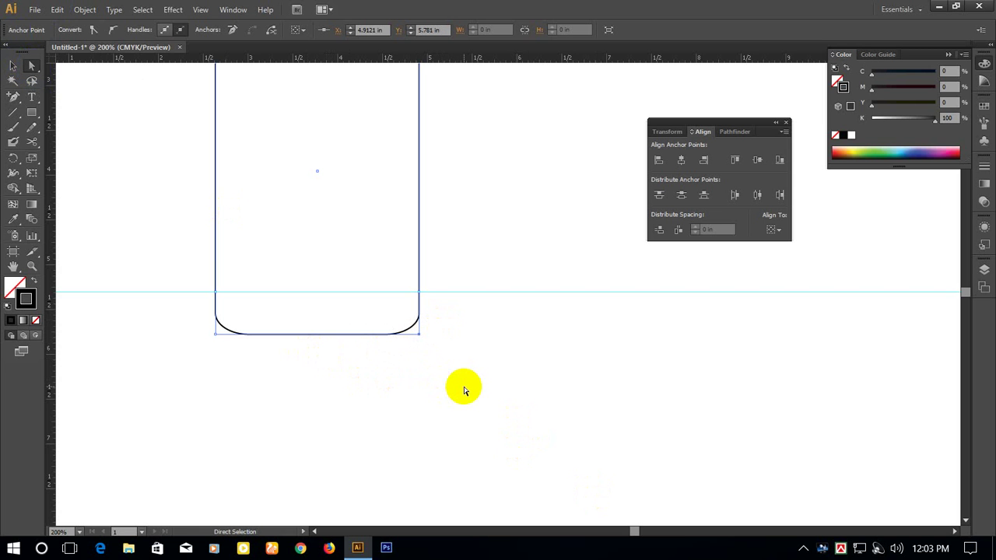
pyautogui.press('Delete')
pyautogui.moveTo(155, 318); pyautogui.dragTo(240, 352)
pyautogui.press('Delete')
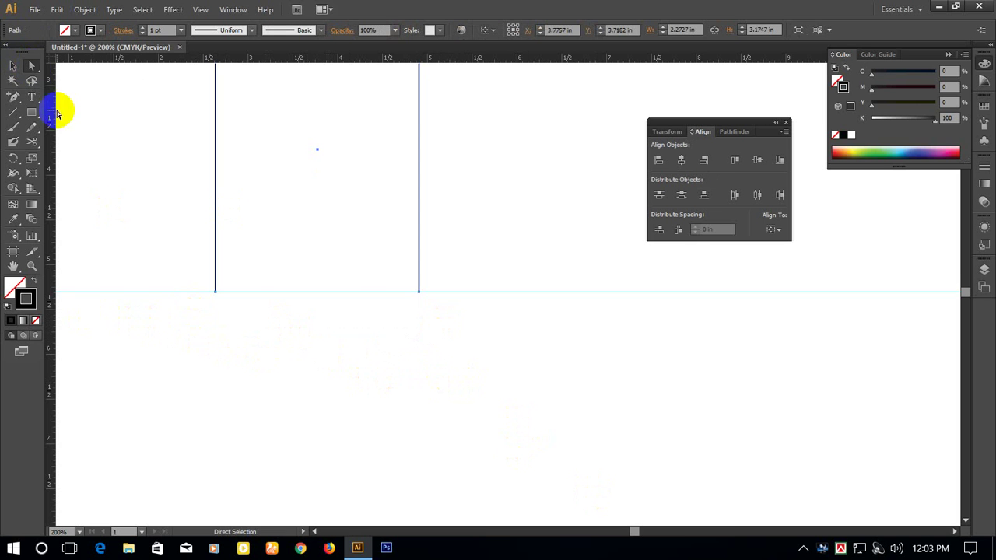
# Draw a straight Pen tool segment along the guide between the two open bottom ends of the shape.
pyautogui.click(26, 97)
pyautogui.moveTo(17, 100); pyautogui.dragTo(78, 102)
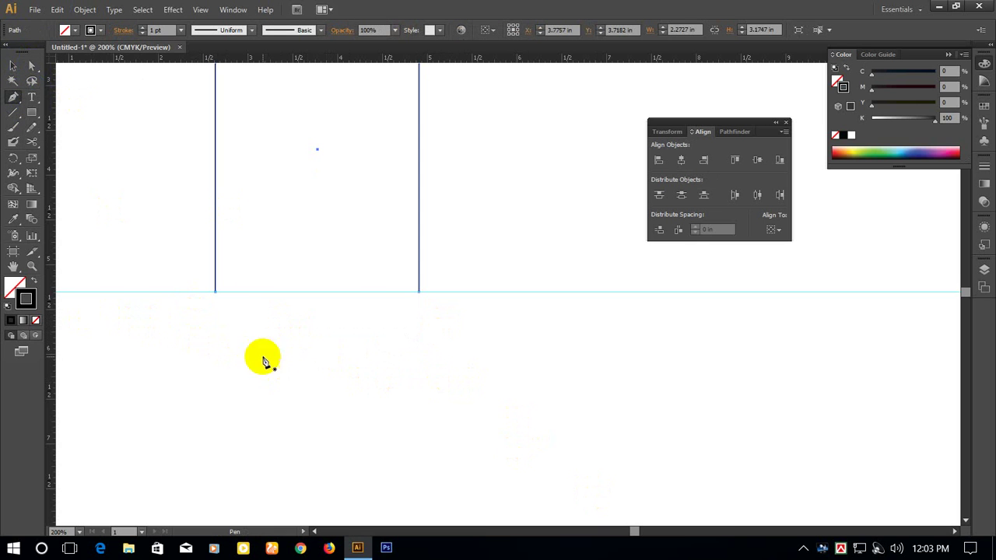
pyautogui.click(215, 292)
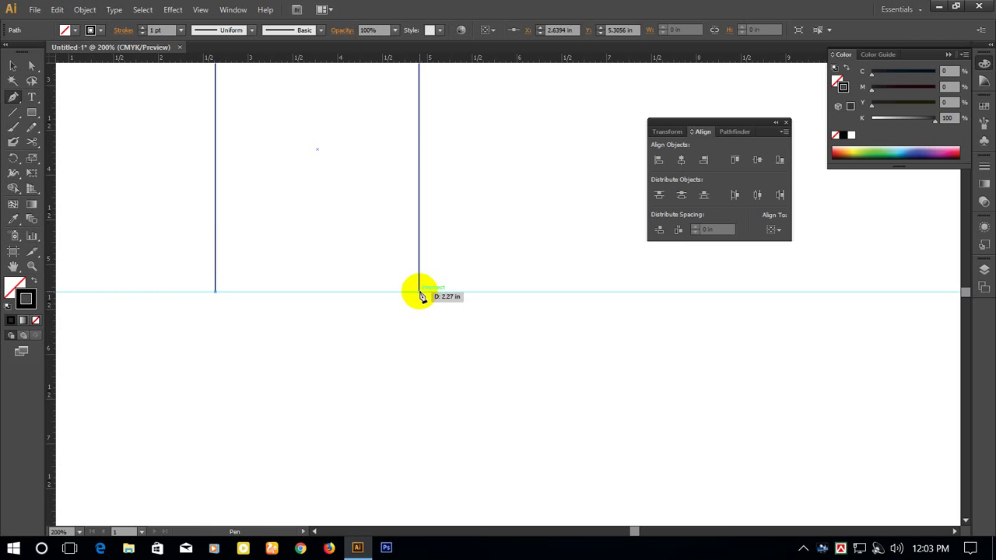
pyautogui.click(419, 293)
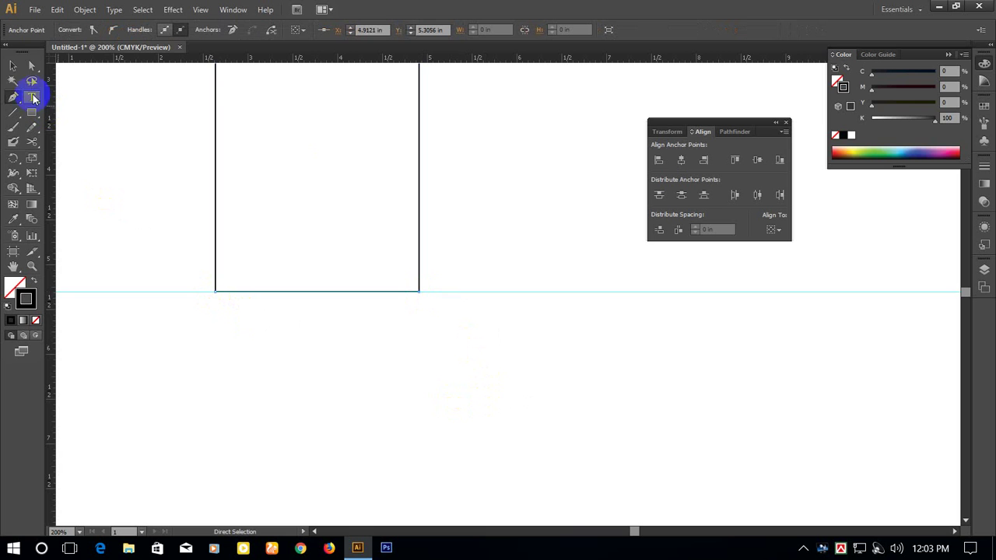
# Move the horizontal guide down, clear of the shape's bottom edge.
pyautogui.click(14, 66)
pyautogui.click(153, 249)
pyautogui.click(186, 293)
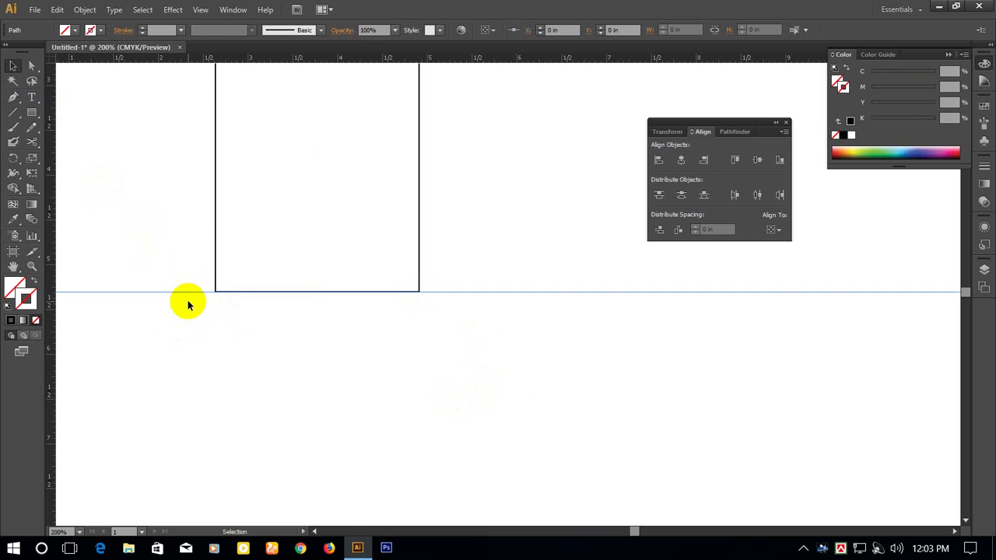
pyautogui.moveTo(187, 298); pyautogui.dragTo(218, 373)
# Expand the appearance of the rounded shape and its bottom line, and join them into one path.
pyautogui.moveTo(159, 241); pyautogui.dragTo(453, 340)
pyautogui.click(85, 9)
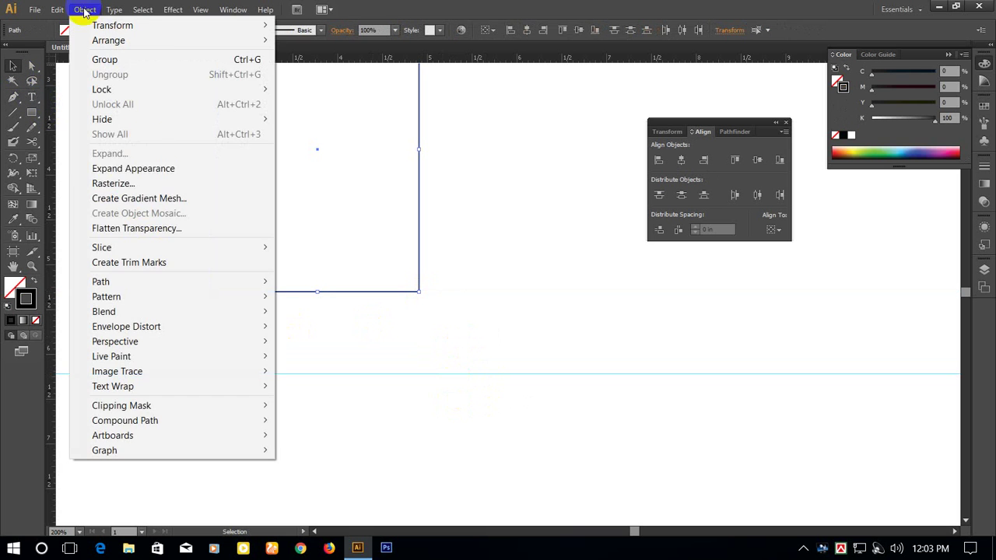
pyautogui.click(143, 170)
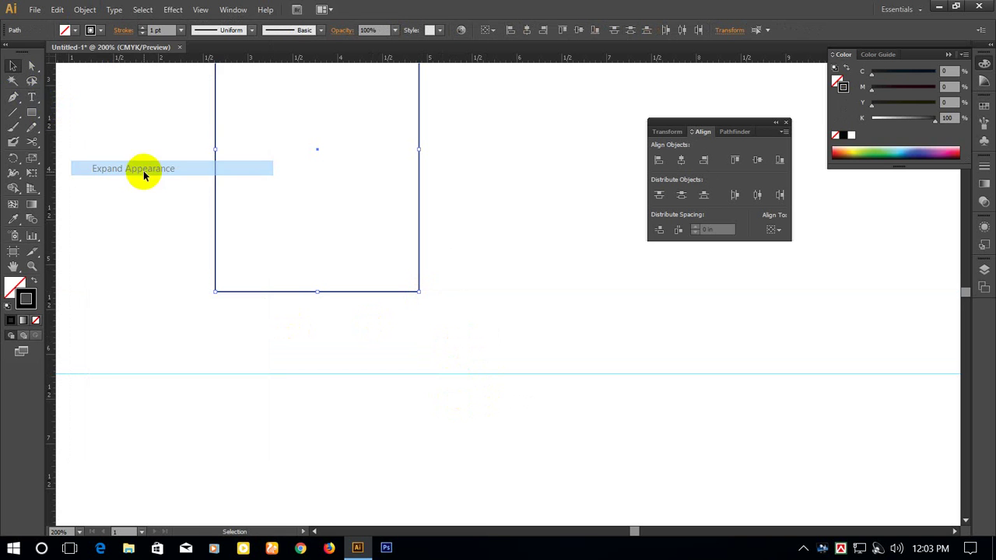
pyautogui.click(84, 9)
pyautogui.moveTo(149, 288)
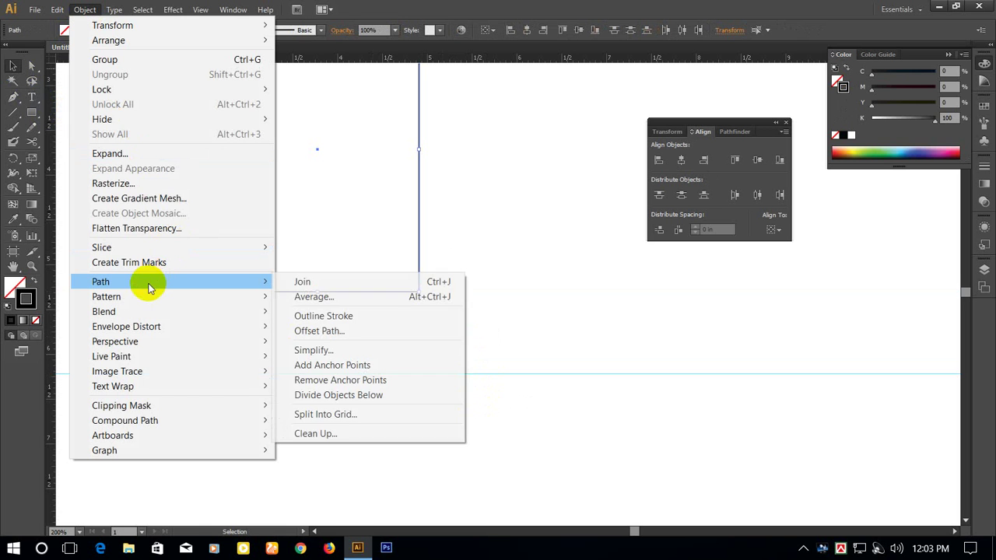
pyautogui.click(322, 285)
pyautogui.click(491, 326)
pyautogui.click(417, 300)
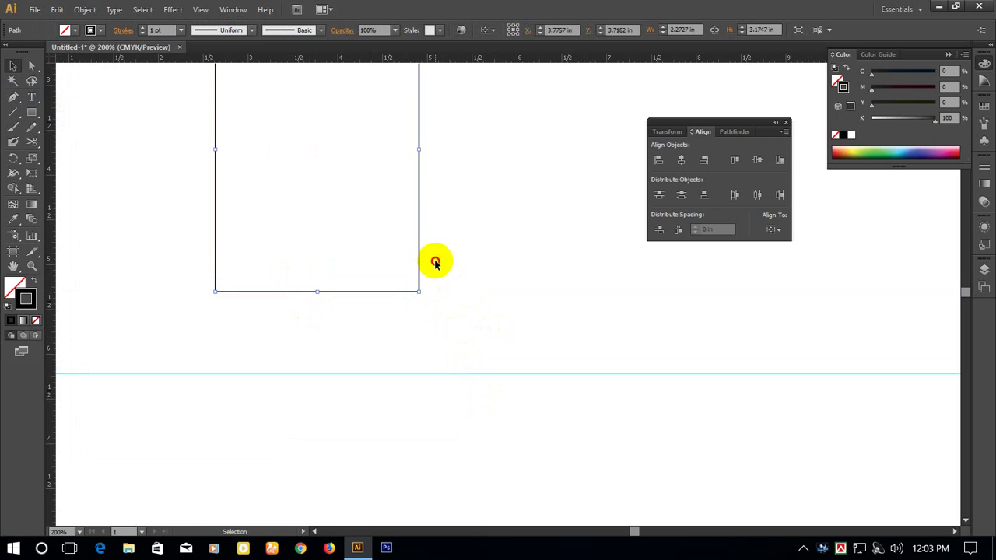
pyautogui.scroll(1, 268, 354)
pyautogui.scroll(2, 266, 350)
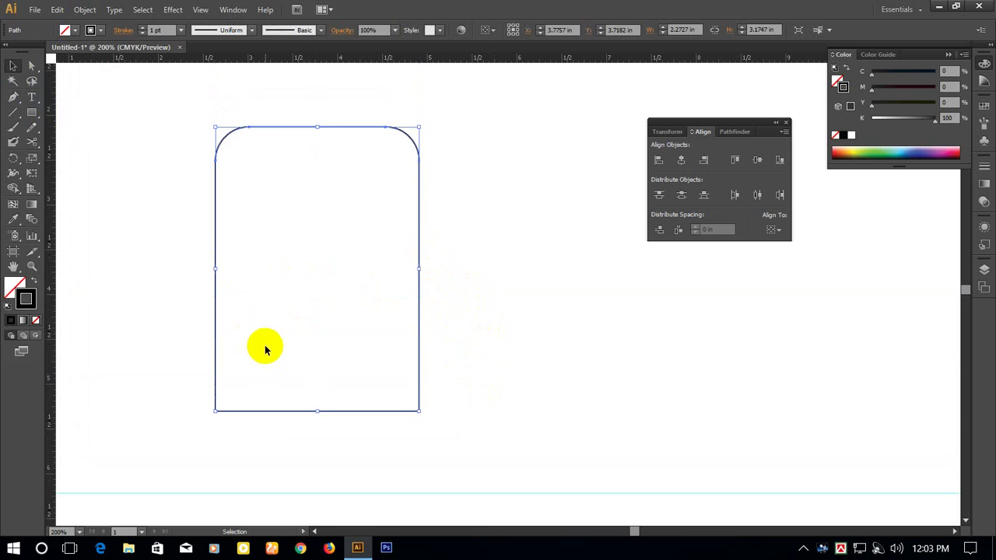
pyautogui.click(129, 289)
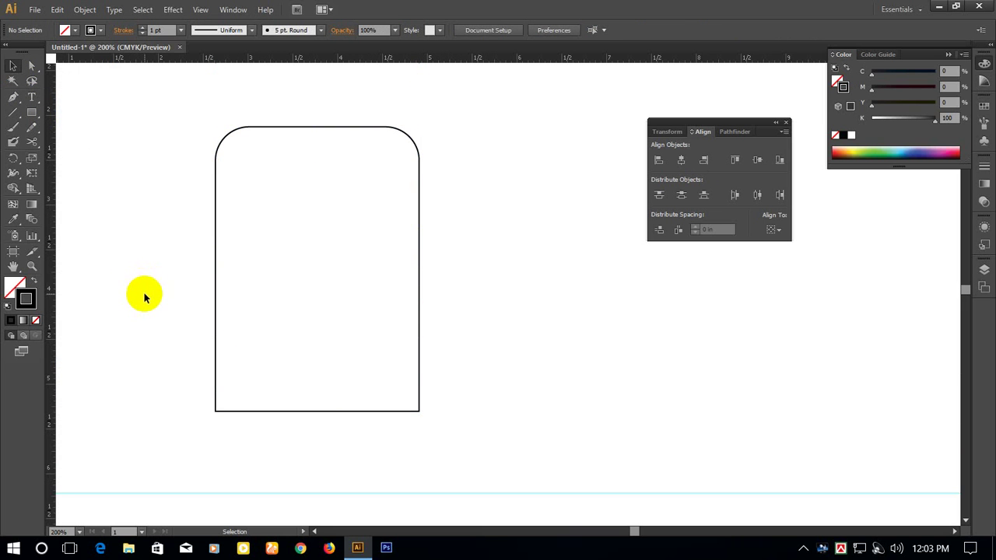
# Swap the shape's fill and stroke so it has a black fill and no stroke.
pyautogui.scroll(-1, 148, 311)
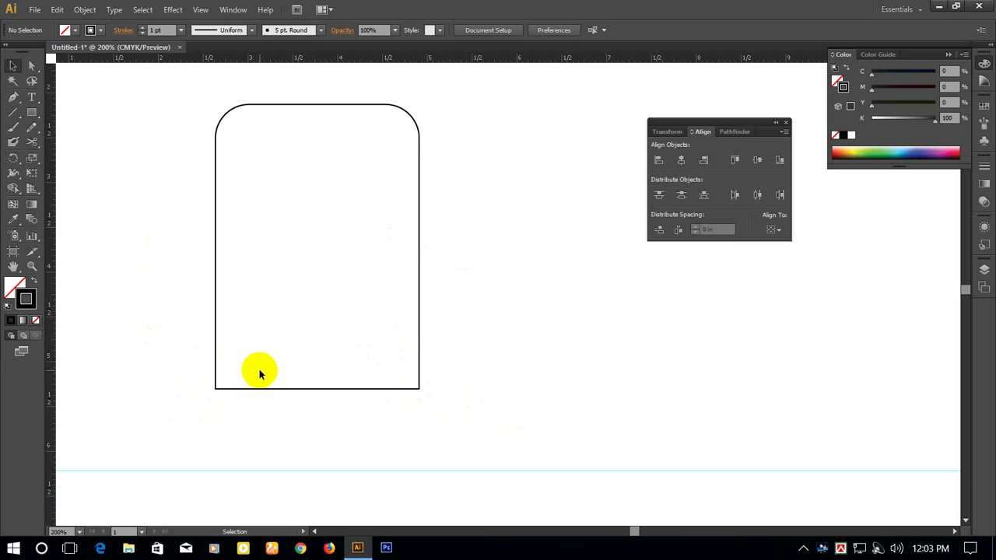
pyautogui.click(217, 221)
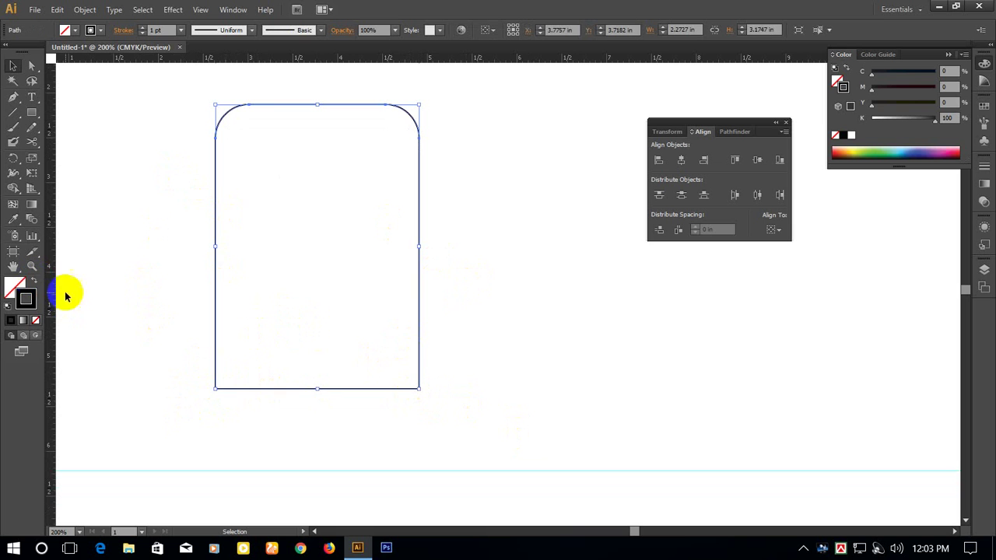
pyautogui.click(36, 283)
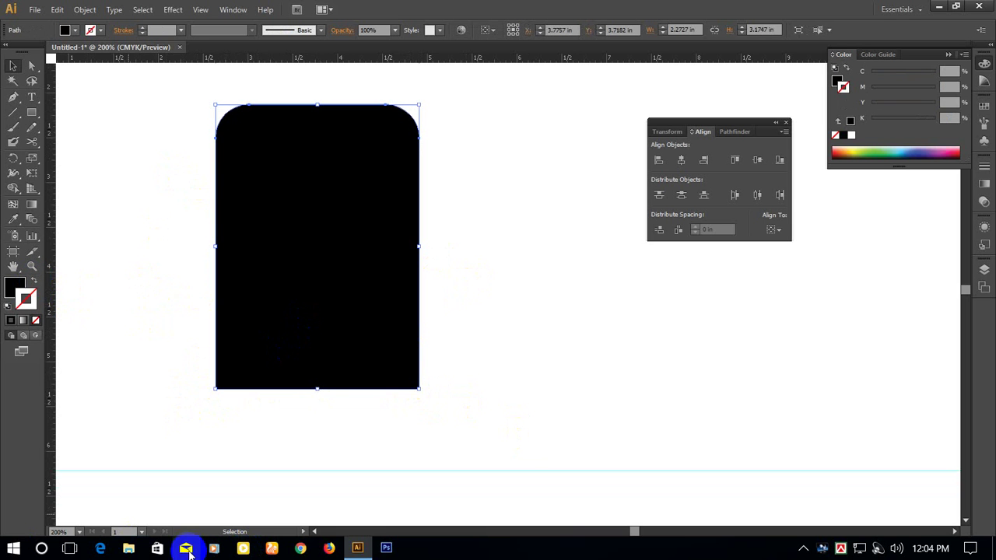
# Bring the image 1.jpg from File Explorer into the Illustrator document and scale it down to about 3.75 × 2.34 in.
pyautogui.click(128, 549)
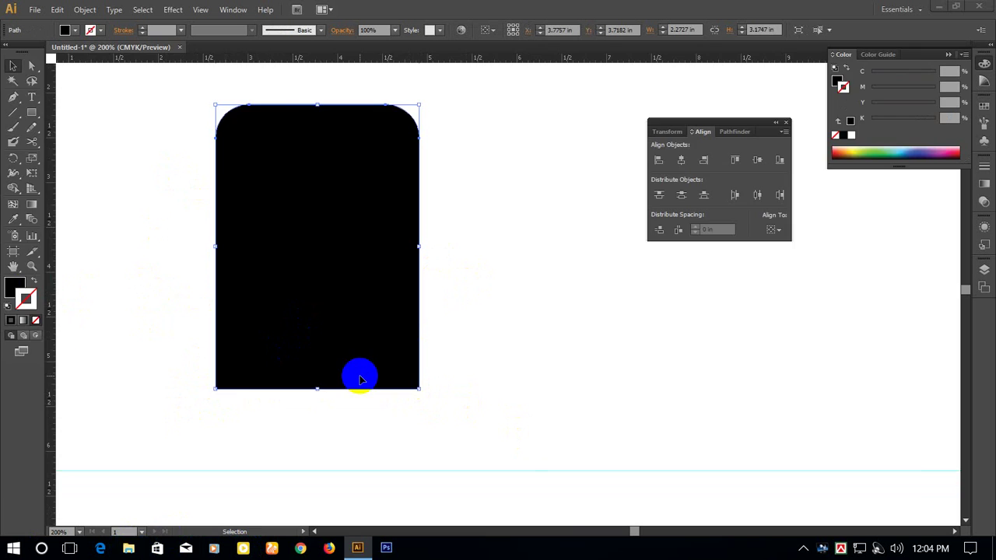
pyautogui.scroll(-2, 101, 331)
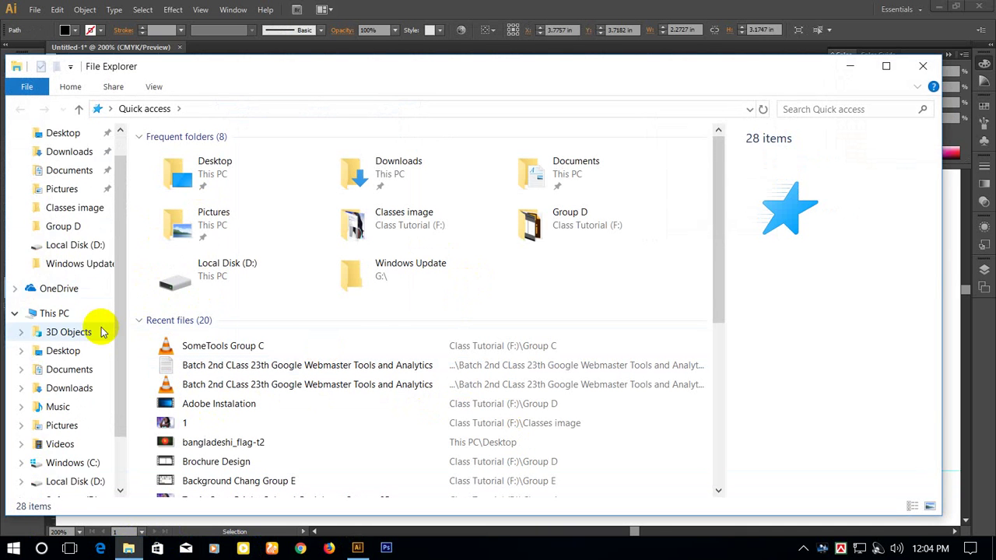
pyautogui.scroll(-2, 101, 331)
pyautogui.moveTo(158, 421); pyautogui.dragTo(518, 280)
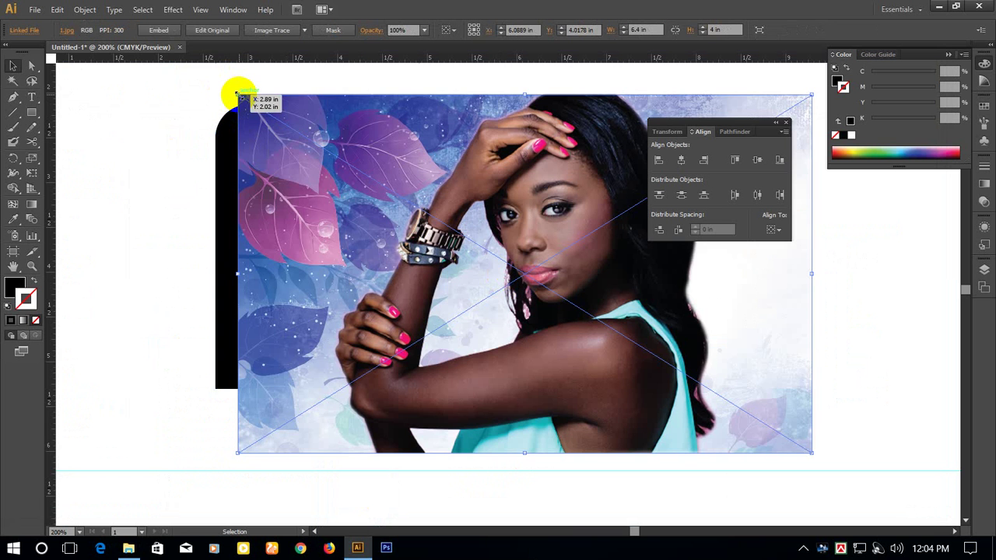
pyautogui.moveTo(236, 94); pyautogui.dragTo(356, 169)
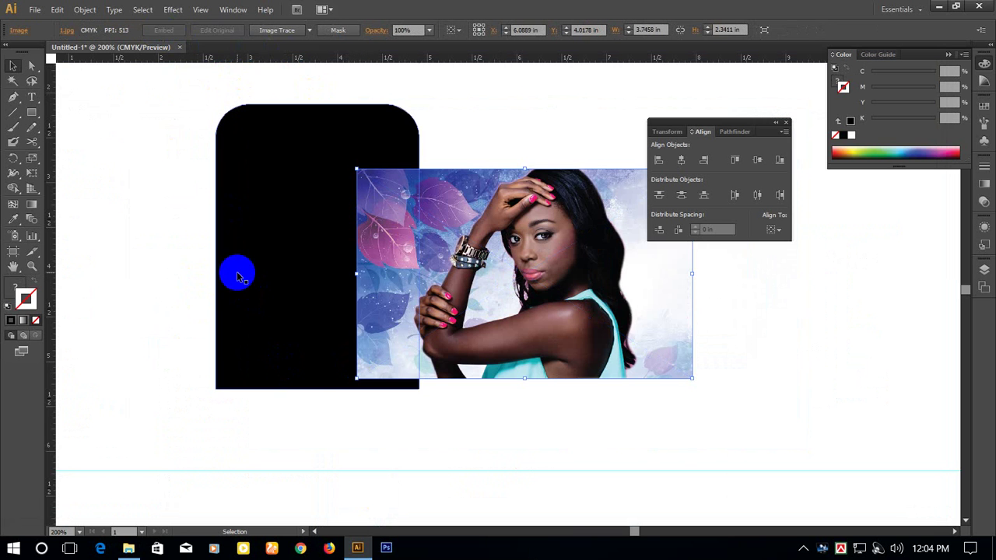
# Swap the rounded shape's fill and stroke so only a black outline remains, and move the image over its upper part.
pyautogui.click(271, 266)
pyautogui.click(34, 282)
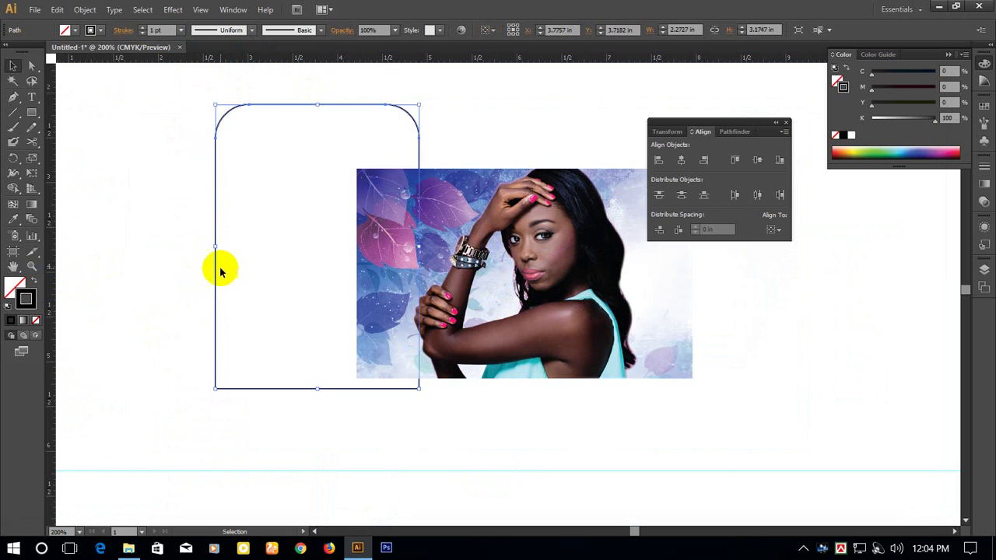
pyautogui.moveTo(226, 254); pyautogui.dragTo(459, 300)
pyautogui.moveTo(575, 301); pyautogui.dragTo(399, 221)
pyautogui.click(677, 355)
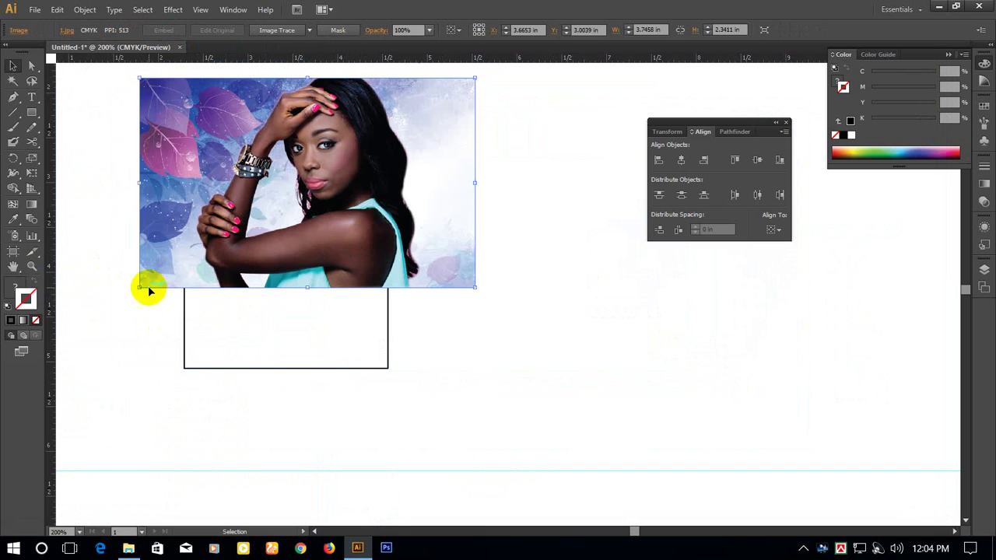
# Send the image behind the rounded outline.
pyautogui.rightClick(260, 209)
pyautogui.moveTo(327, 282)
pyautogui.click(491, 325)
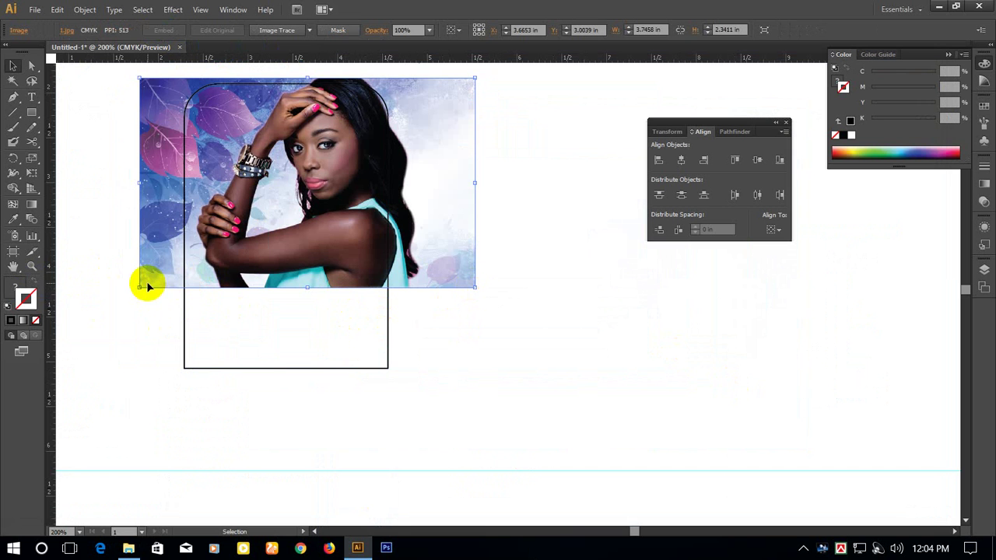
# Enlarge the image proportionally to about 5.43 × 3.40 in so it covers the whole rounded outline.
pyautogui.moveTo(141, 287); pyautogui.dragTo(310, 371)
pyautogui.moveTo(704, 350); pyautogui.dragTo(389, 378)
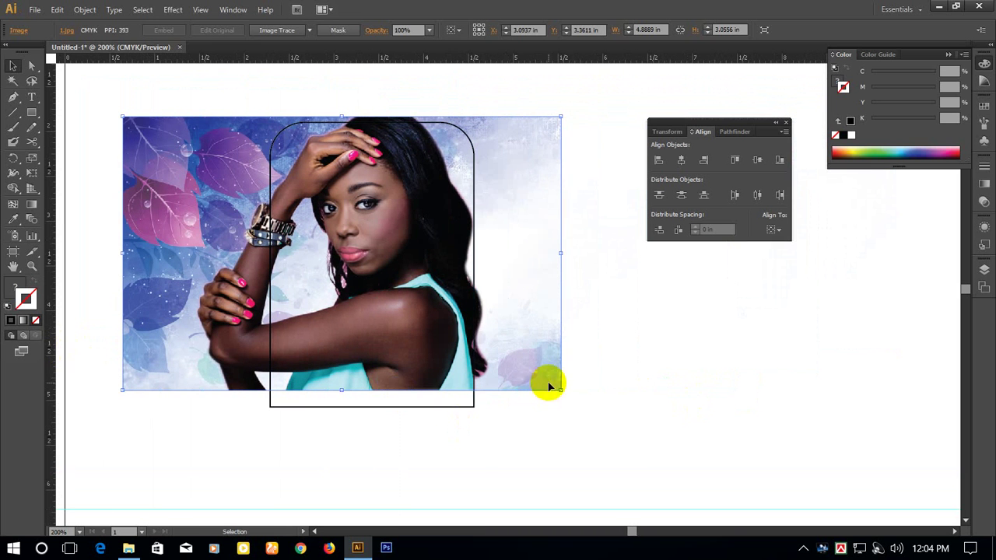
pyautogui.moveTo(562, 390); pyautogui.dragTo(609, 421)
# Duplicate the rounded outline in place and hide the copy.
pyautogui.moveTo(440, 462); pyautogui.dragTo(303, 351)
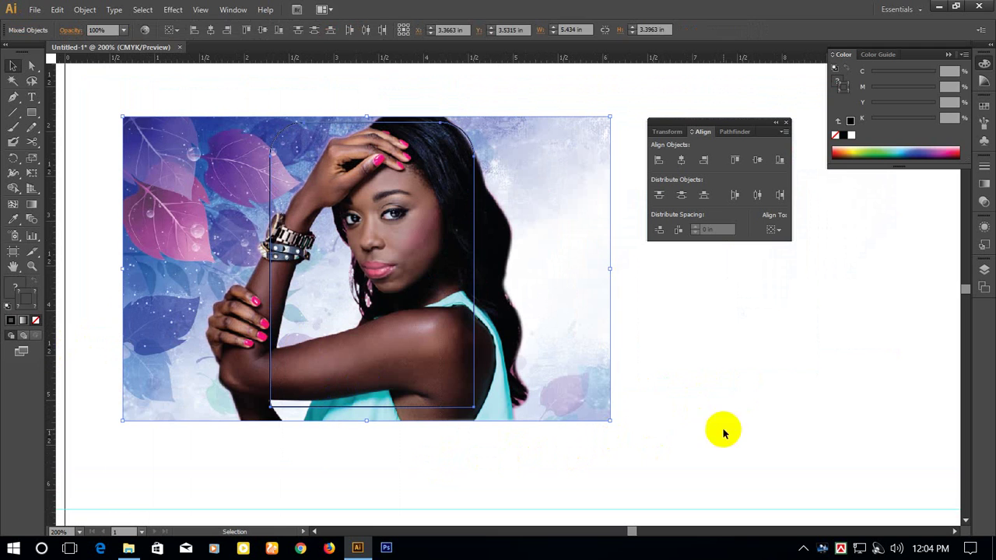
pyautogui.keyDown('shift'); pyautogui.click(449, 311); pyautogui.keyUp('shift')
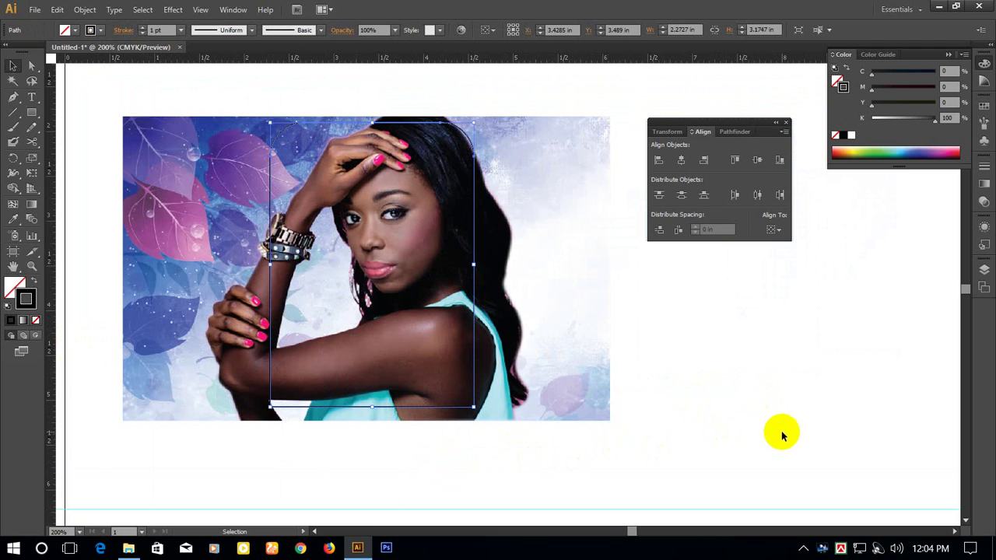
pyautogui.press('a')
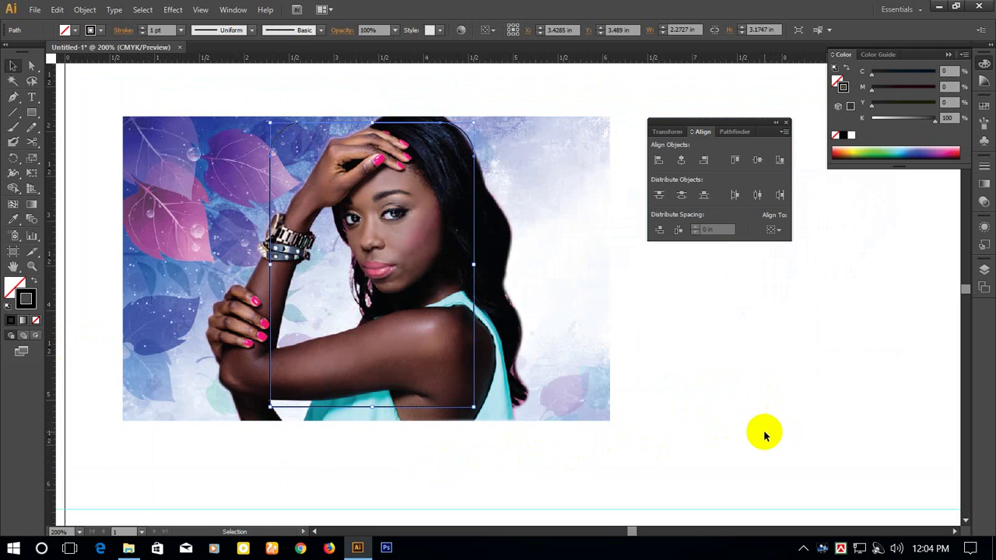
pyautogui.click(770, 445)
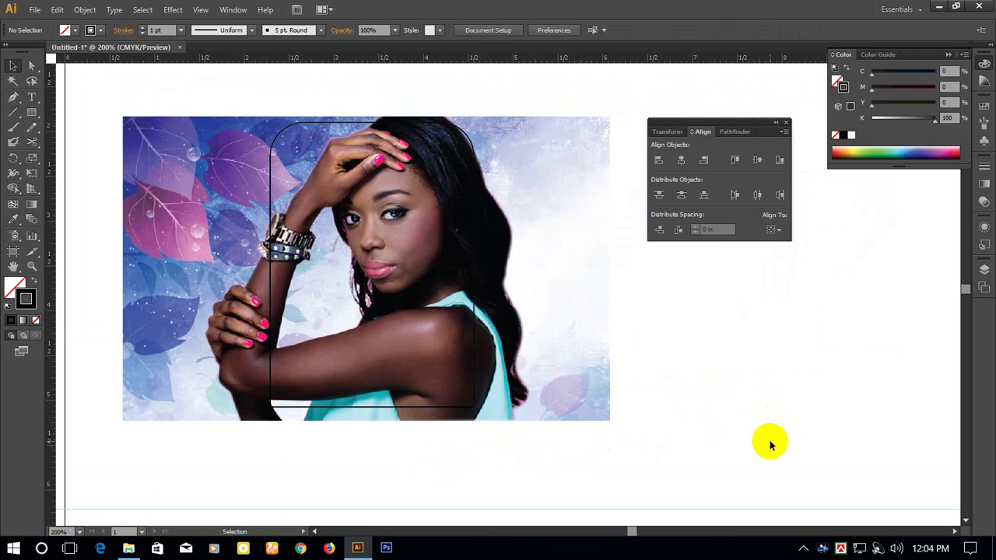
# Make a clipping mask from the image and the rounded outline above it.
pyautogui.moveTo(456, 456); pyautogui.dragTo(400, 411)
pyautogui.rightClick(353, 267)
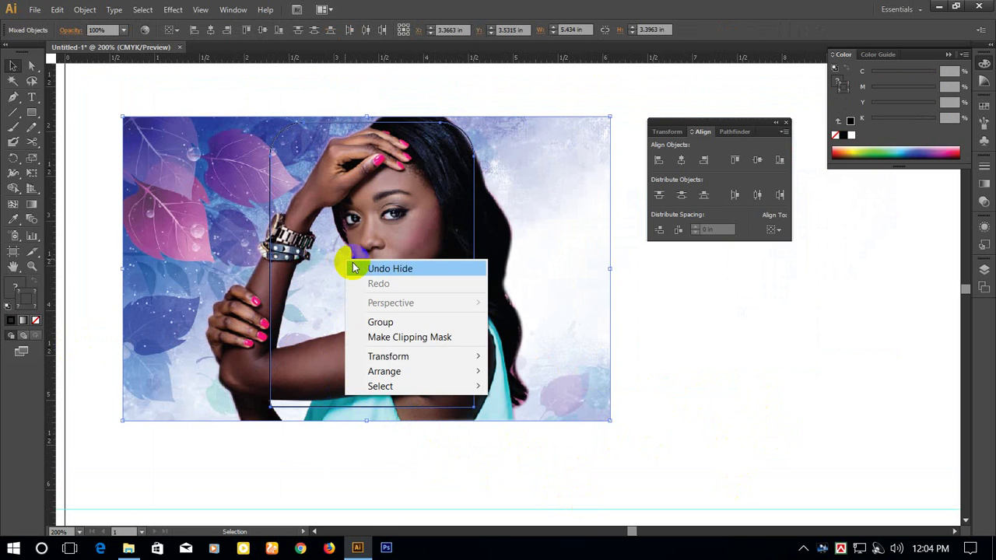
pyautogui.click(440, 338)
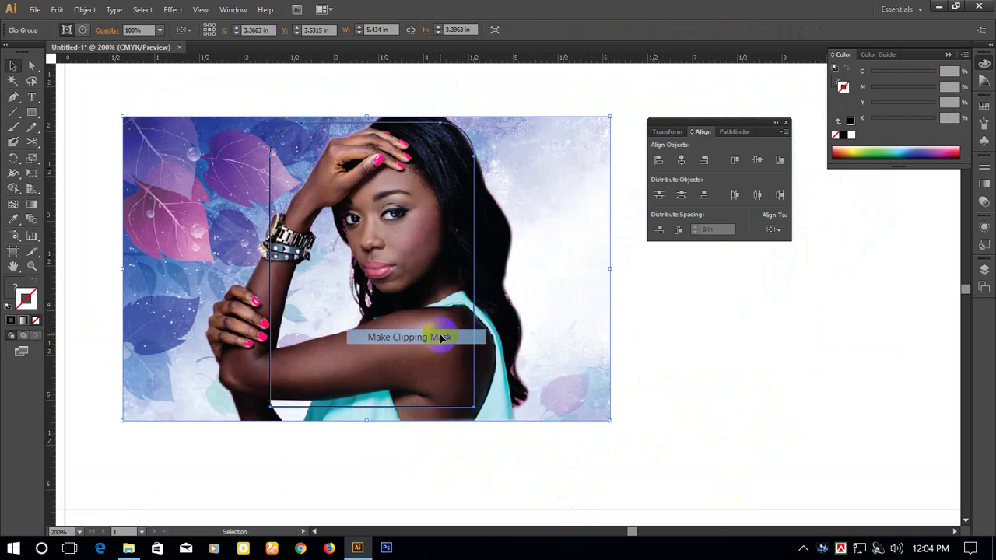
pyautogui.click(678, 366)
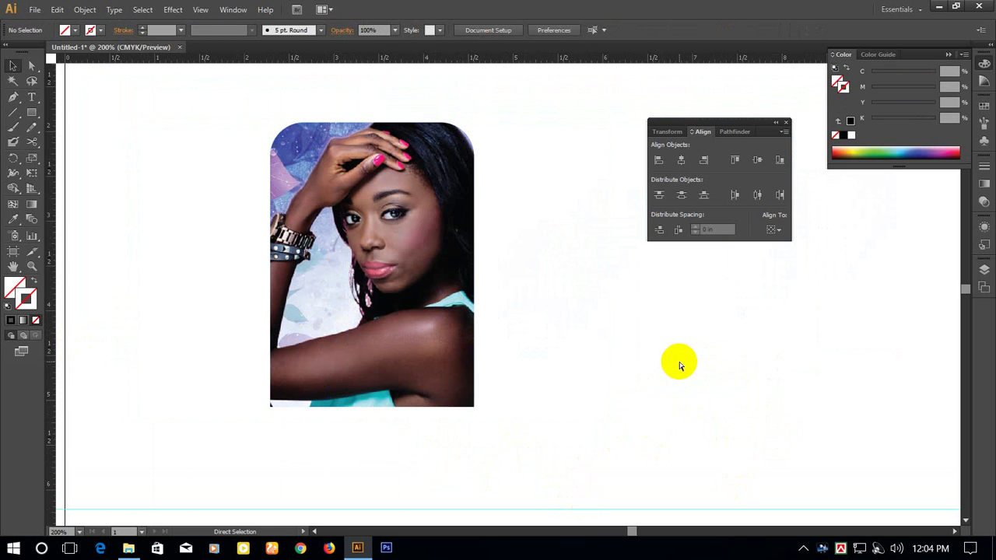
# Show the hidden outline copy around the clipped image and set its stroke weight to 4 pt.
pyautogui.hotkey('ctrl', 'a')
pyautogui.press('v')
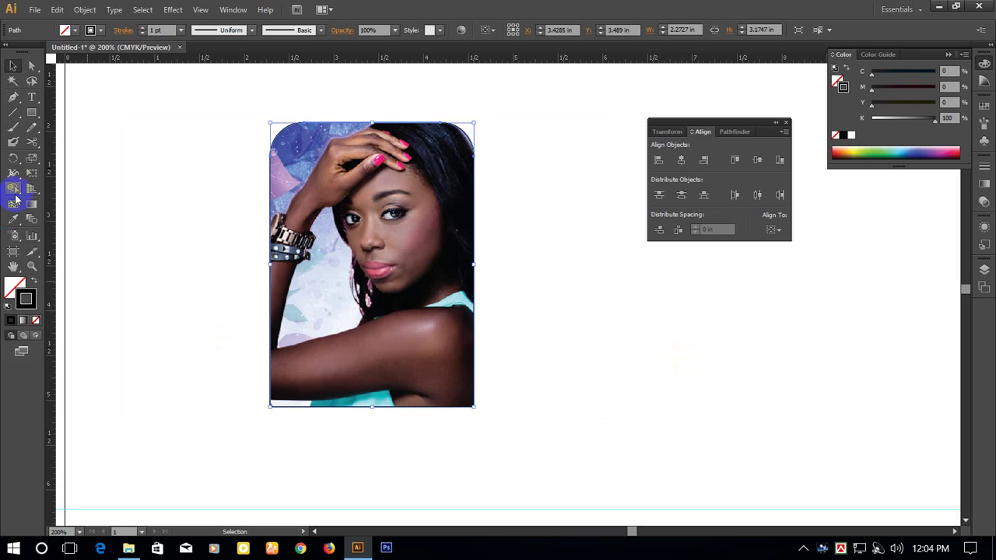
pyautogui.click(141, 28)
pyautogui.click(142, 28)
pyautogui.click(141, 28)
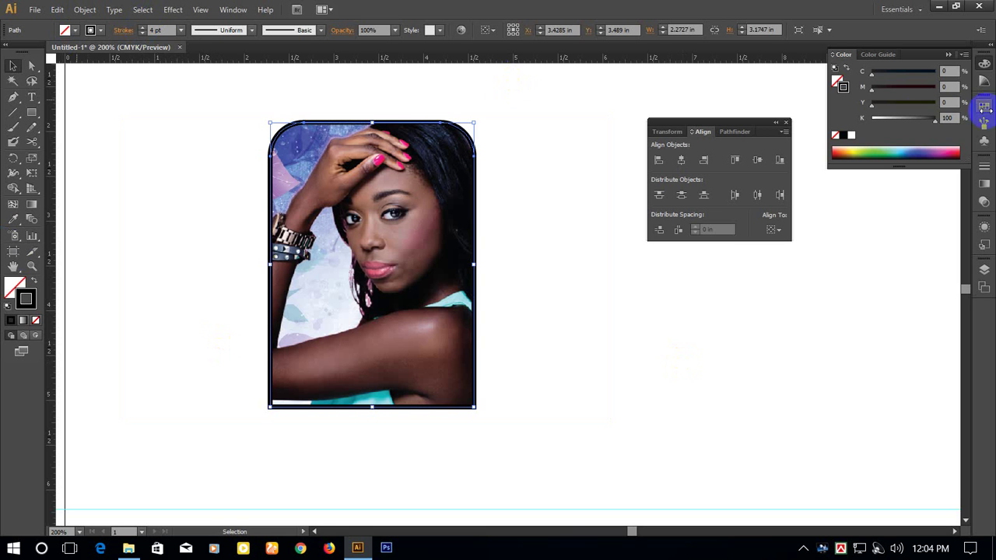
# Color the outline's stroke magenta with M 100 and K 0, and set its weight to 3 pt.
pyautogui.moveTo(934, 123); pyautogui.dragTo(771, 122)
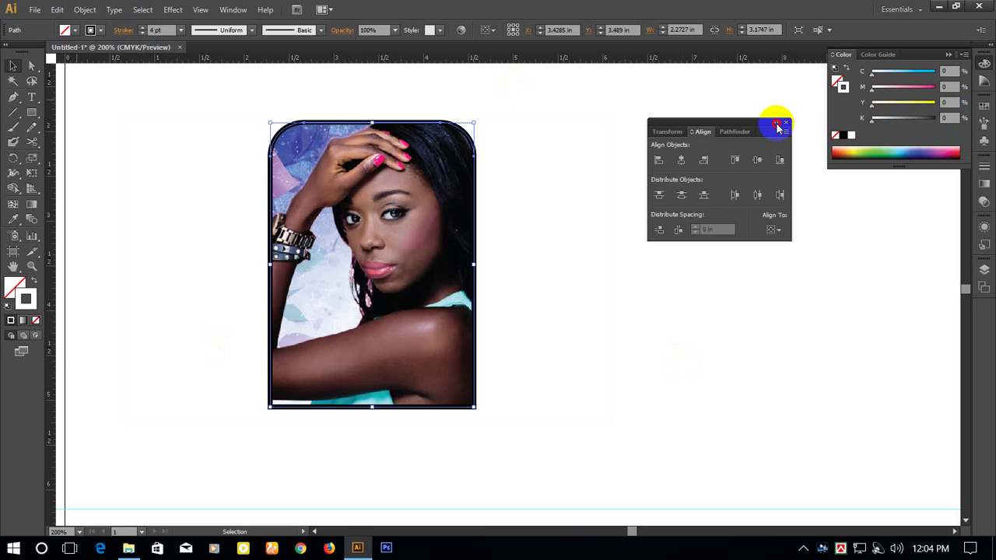
pyautogui.moveTo(863, 91); pyautogui.dragTo(935, 90)
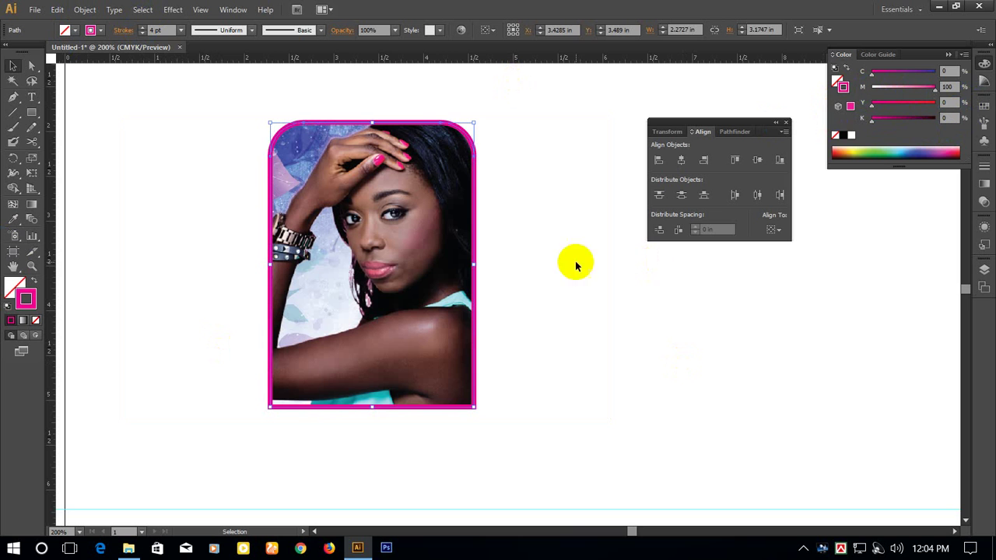
pyautogui.click(140, 33)
pyautogui.click(643, 415)
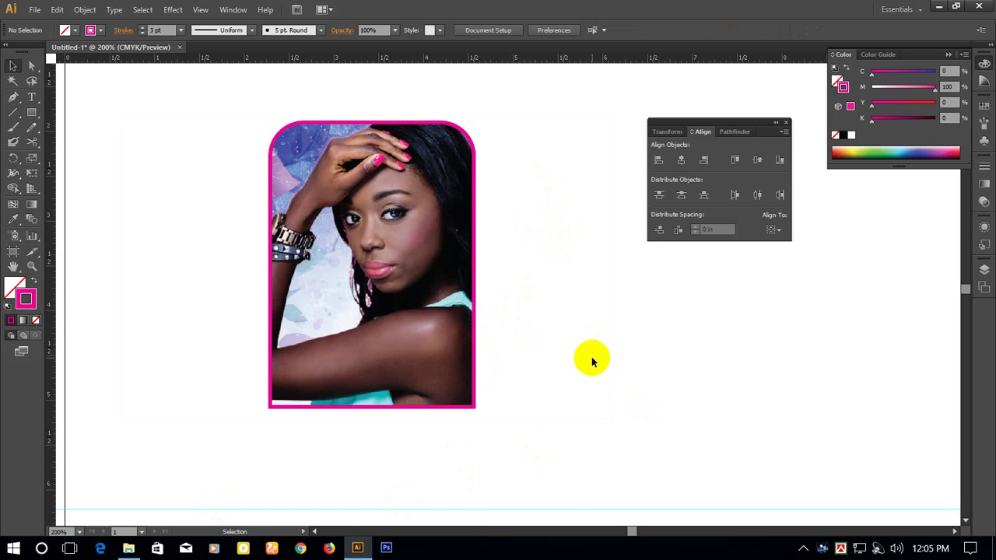
# Draw a rectangle of about 0.72 × 1.01 in beside the photo and set its stroke weight to 1 pt.
pyautogui.moveTo(569, 238); pyautogui.dragTo(351, 271)
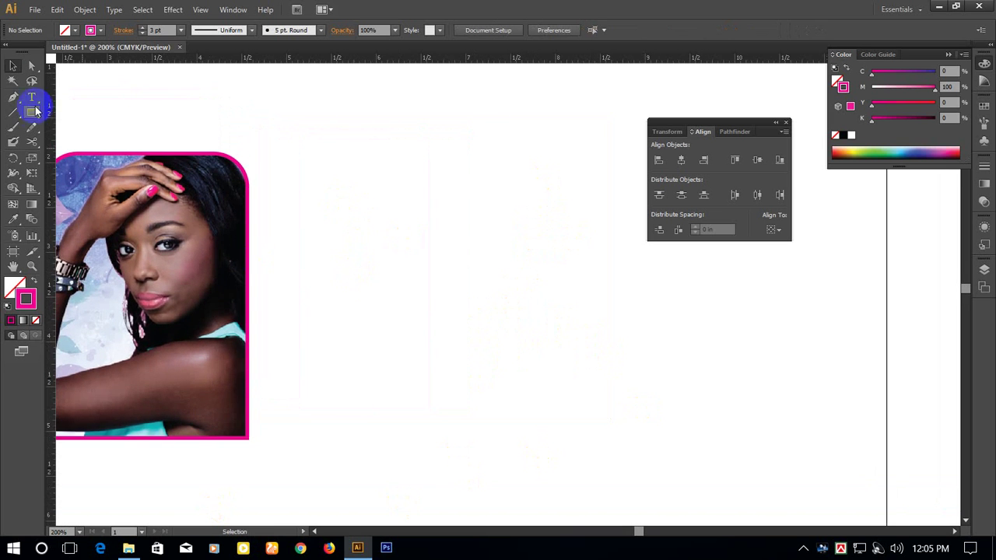
pyautogui.moveTo(32, 112); pyautogui.dragTo(92, 112)
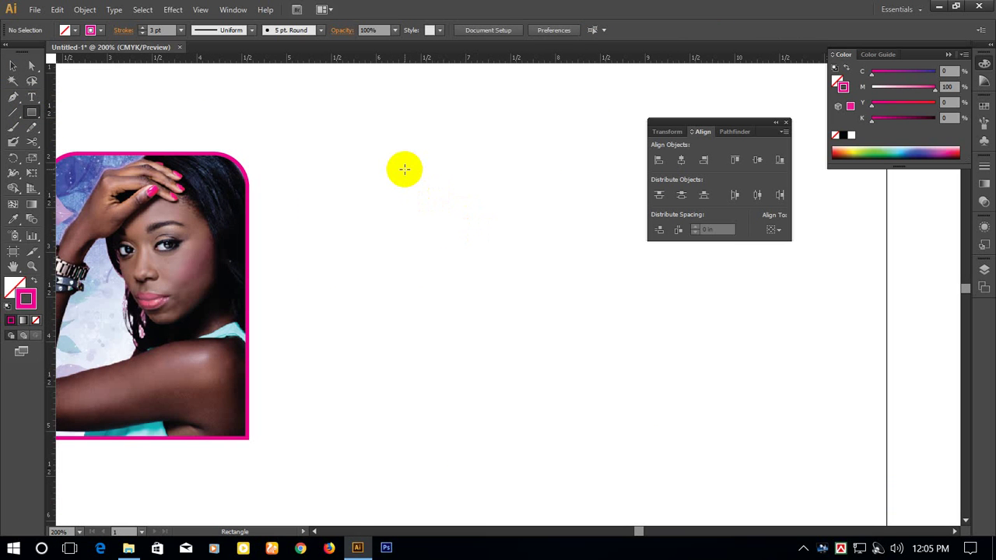
pyautogui.moveTo(404, 169); pyautogui.dragTo(467, 258)
pyautogui.click(13, 65)
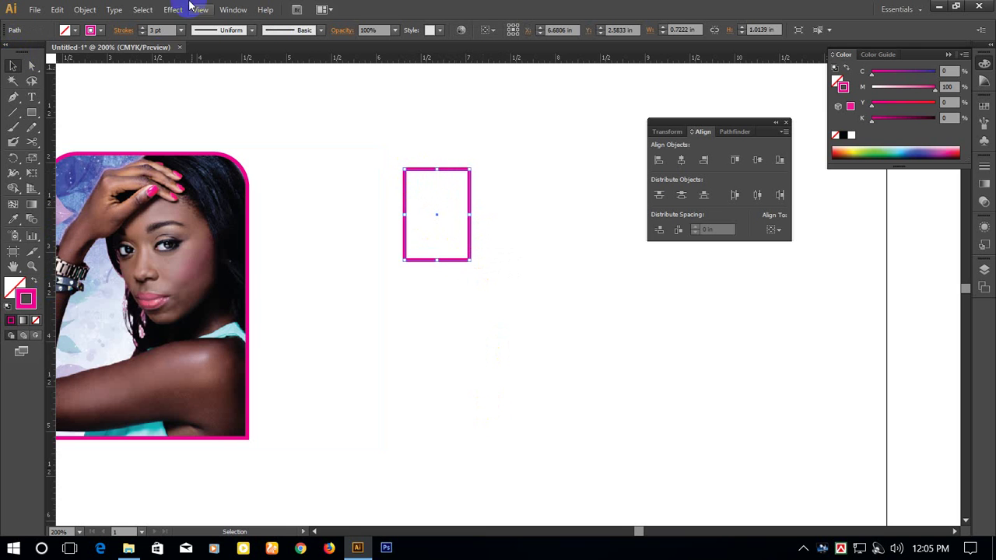
pyautogui.click(141, 32)
pyautogui.click(141, 33)
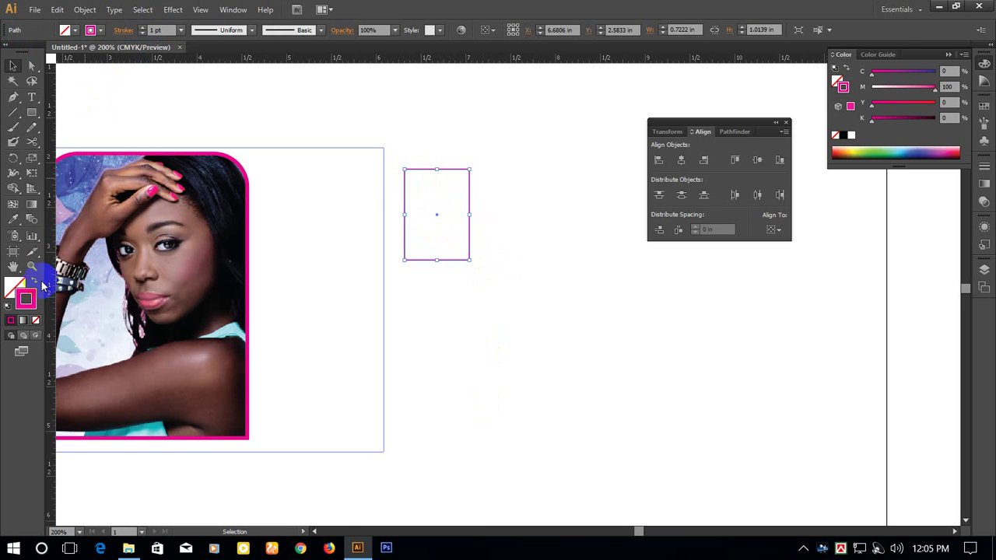
# Cut the small rectangle with the Scissors tool at its top-left and bottom-right corners.
pyautogui.click(32, 142)
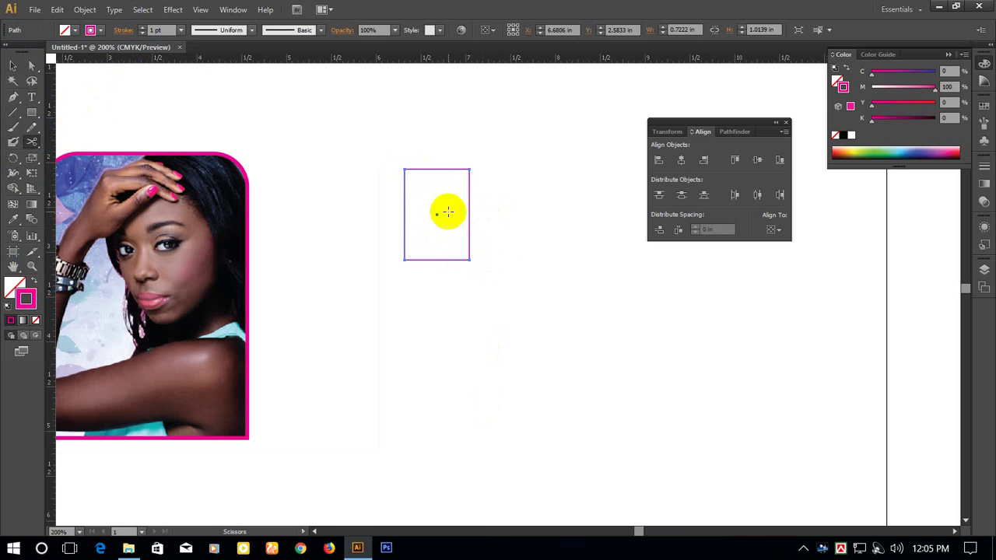
pyautogui.click(404, 168)
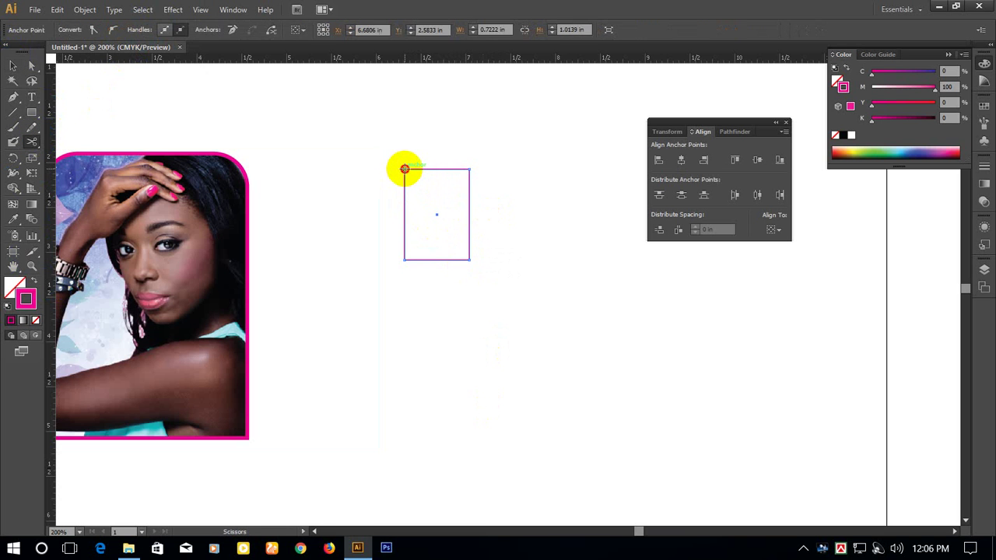
pyautogui.click(470, 259)
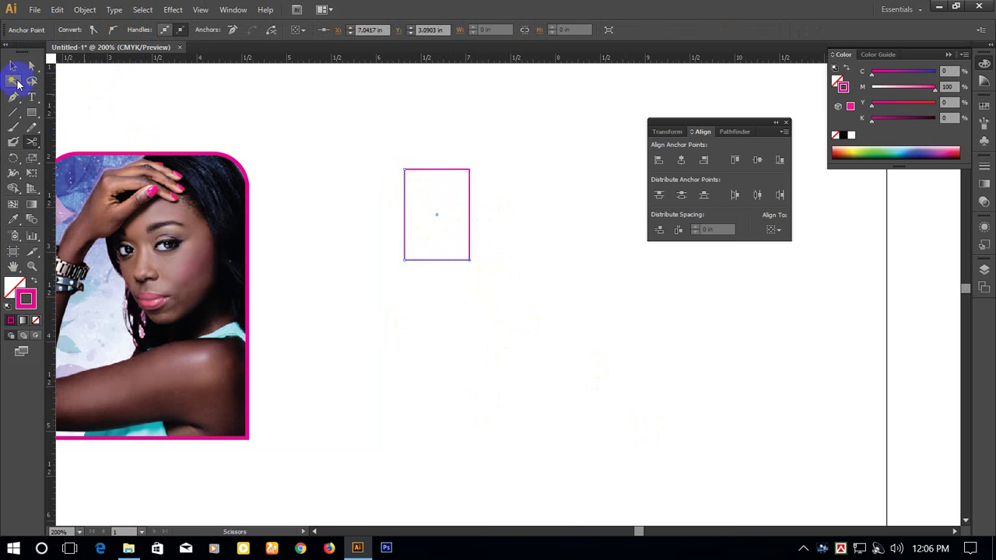
# Apply the Round Corners effect with a 0.375 in radius to the upper-right half of the cut rectangle.
pyautogui.click(14, 66)
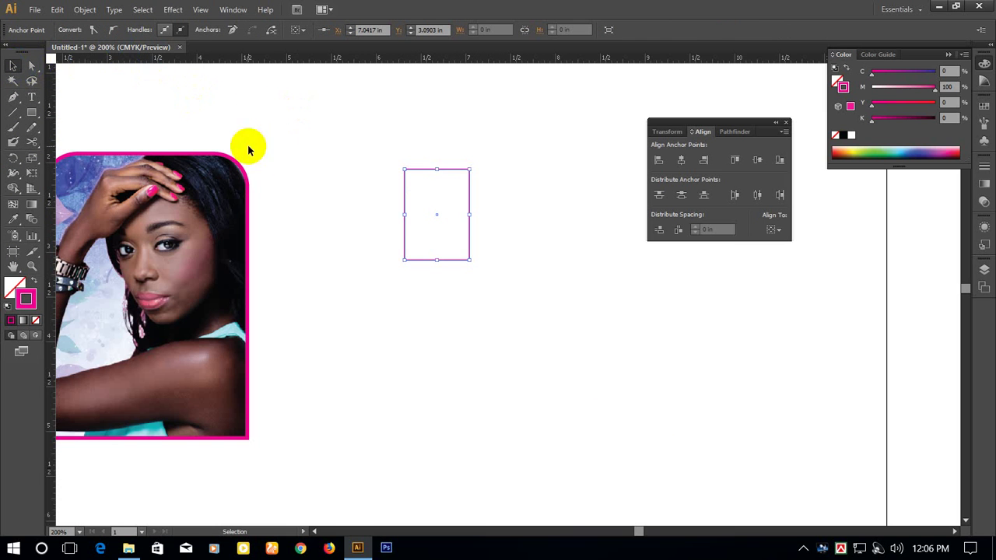
pyautogui.click(467, 173)
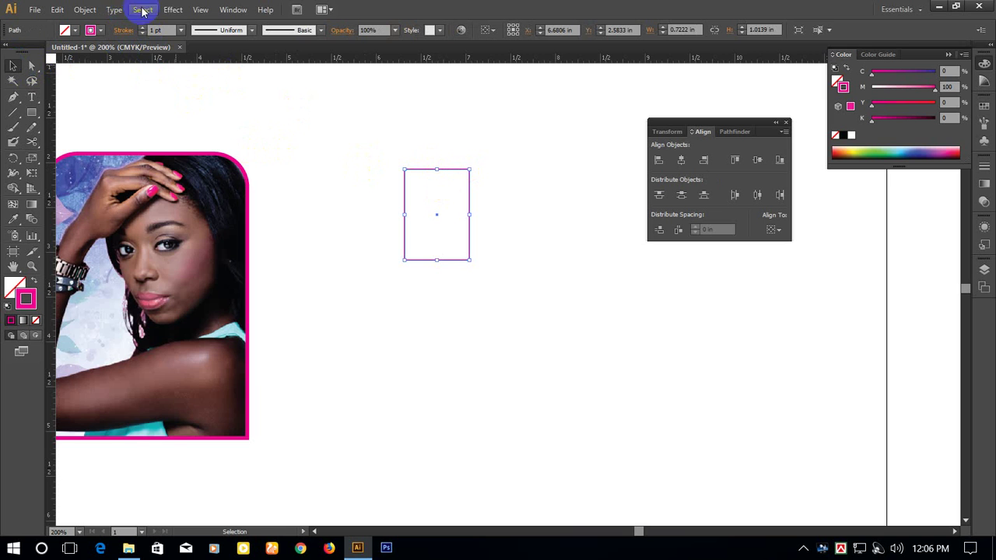
pyautogui.click(172, 9)
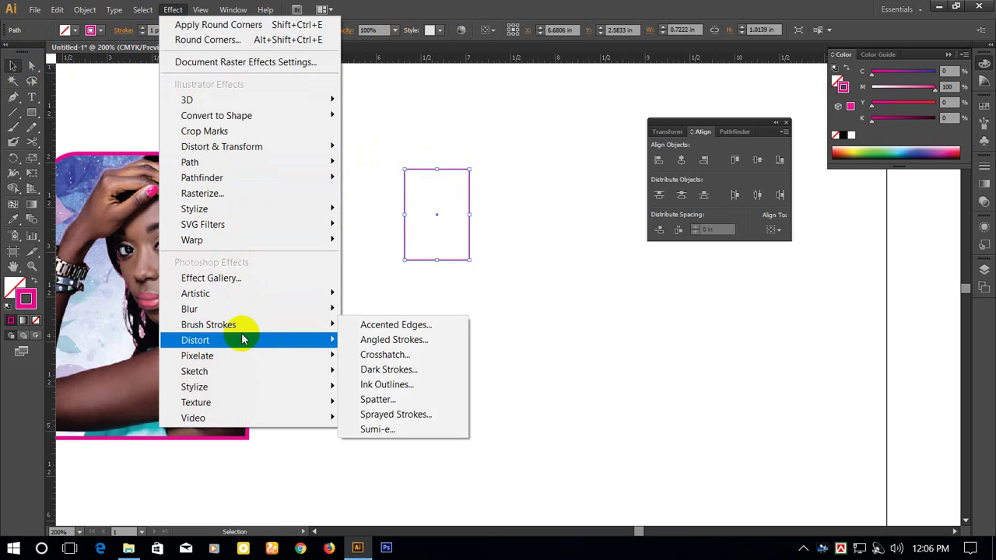
pyautogui.moveTo(238, 329)
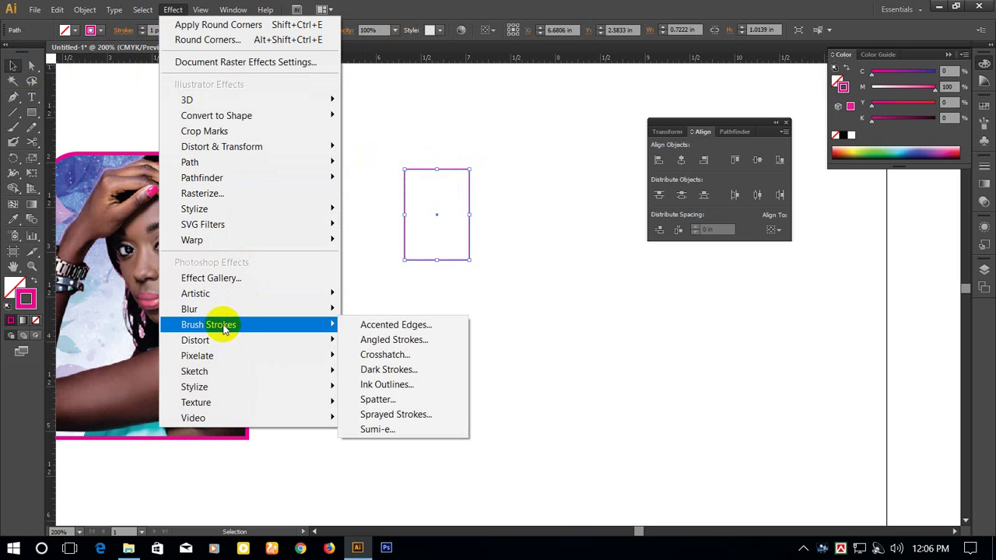
pyautogui.moveTo(238, 211)
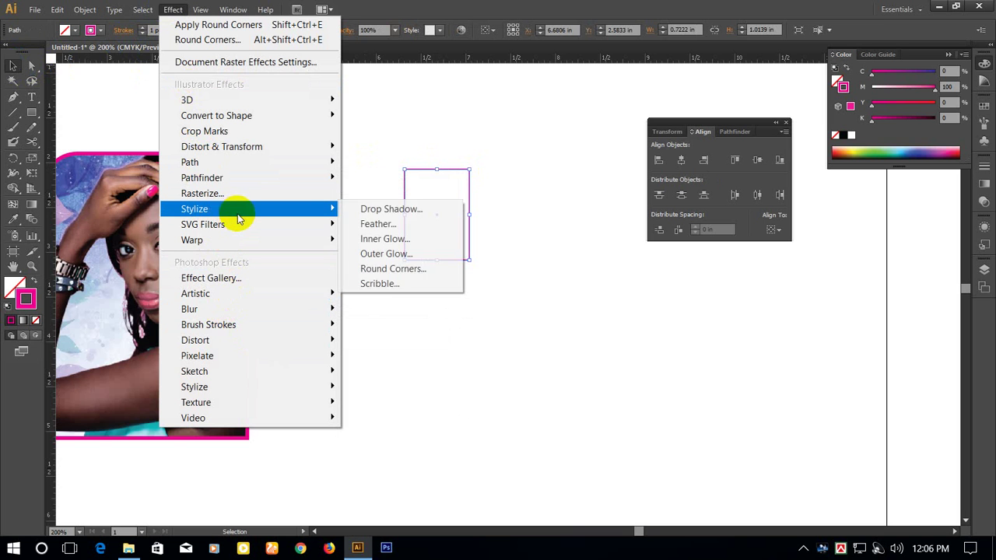
pyautogui.click(382, 274)
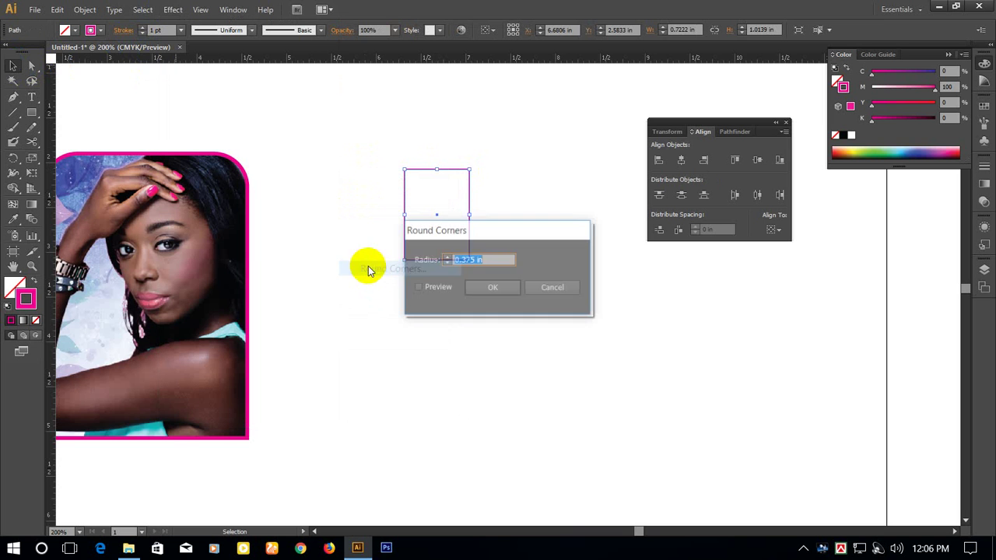
pyautogui.click(424, 287)
pyautogui.moveTo(520, 247); pyautogui.dragTo(606, 336)
pyautogui.click(531, 353)
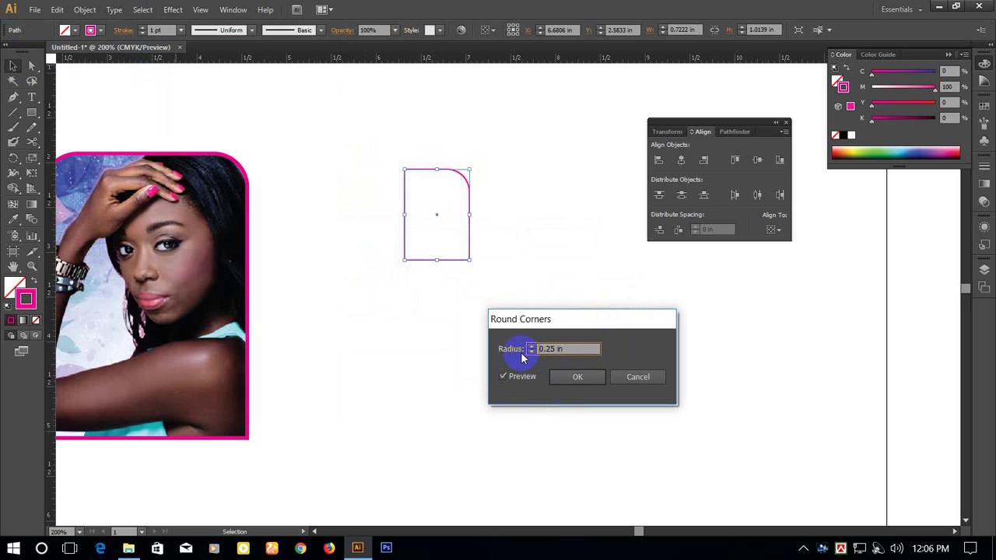
pyautogui.click(530, 346)
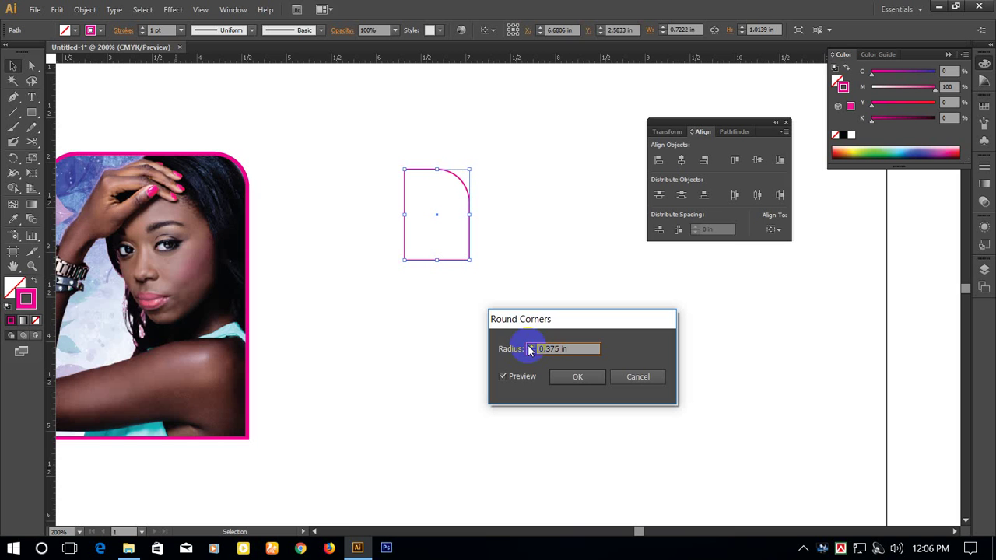
pyautogui.click(577, 376)
pyautogui.click(427, 366)
# Apply the Round Corners effect with a 0.375 in radius to the lower-left half of the cut rectangle.
pyautogui.click(404, 246)
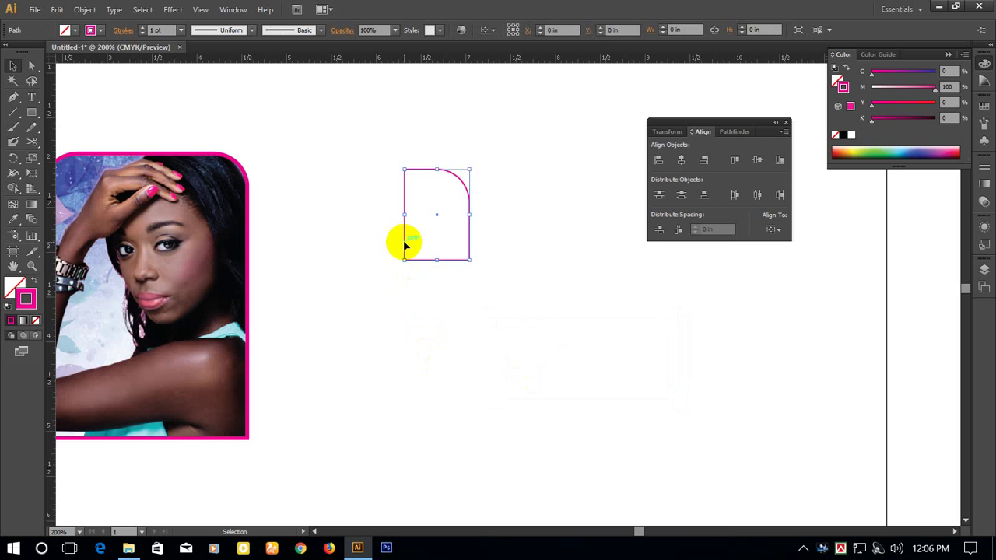
pyautogui.click(173, 9)
pyautogui.moveTo(236, 215)
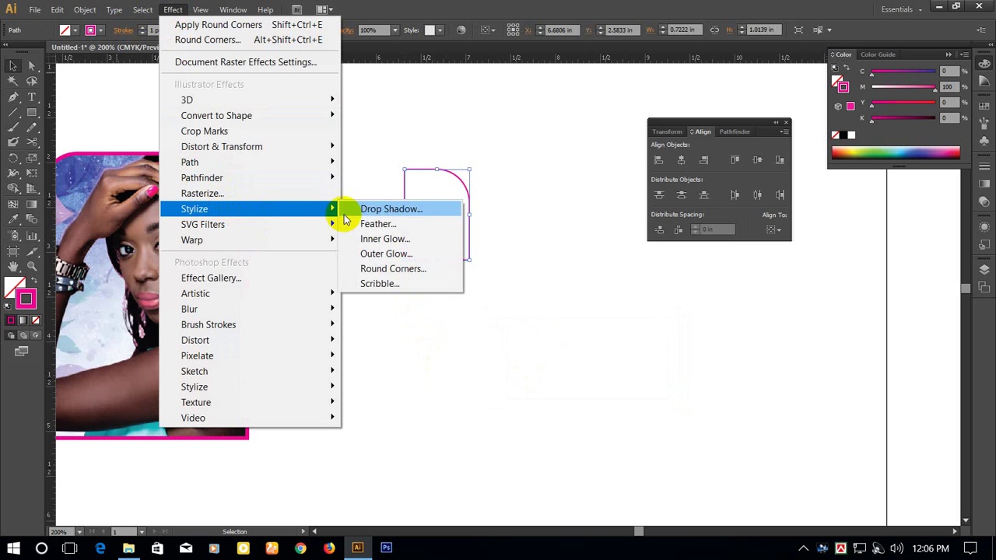
pyautogui.click(398, 269)
pyautogui.click(523, 377)
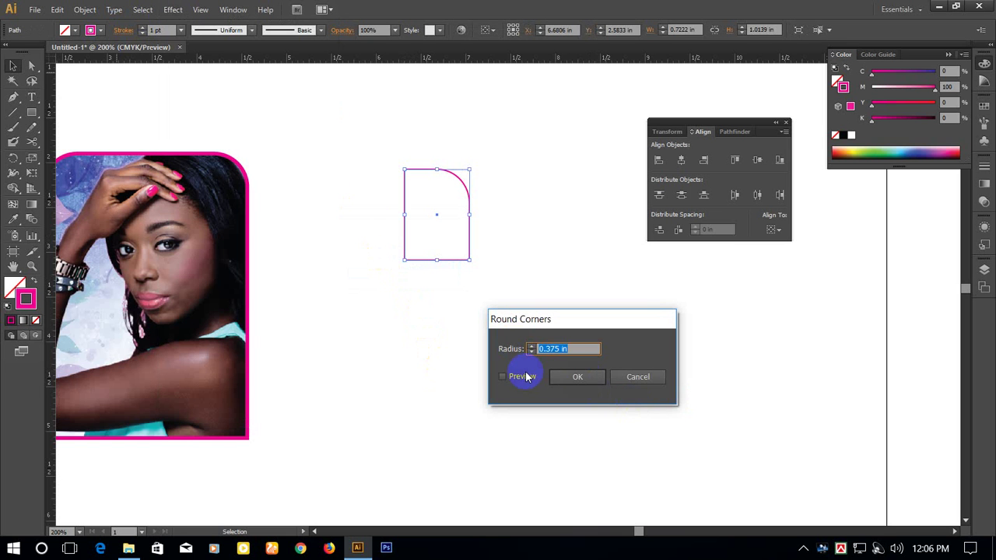
pyautogui.click(577, 379)
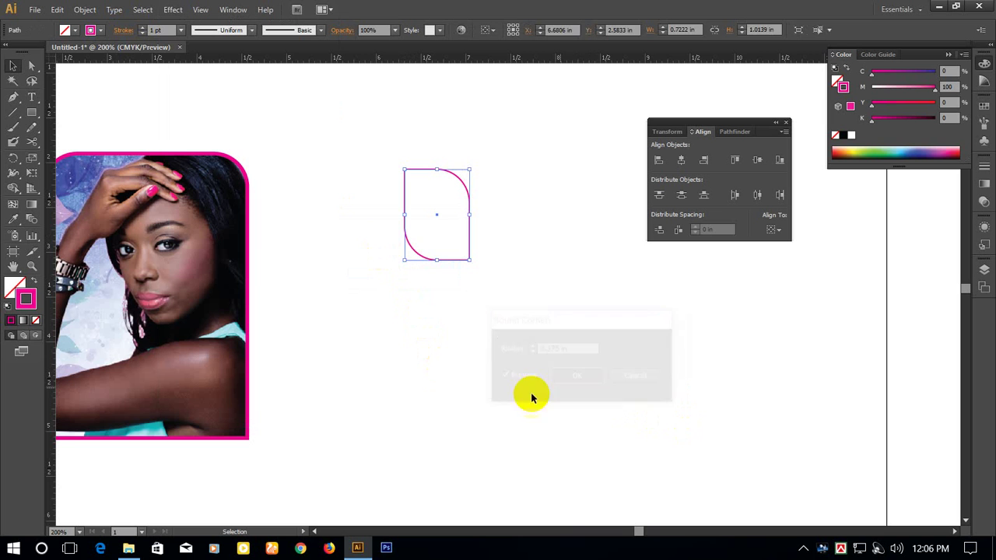
# Expand the appearance of both rounded halves and join their paths.
pyautogui.click(482, 318)
pyautogui.moveTo(488, 139); pyautogui.dragTo(367, 325)
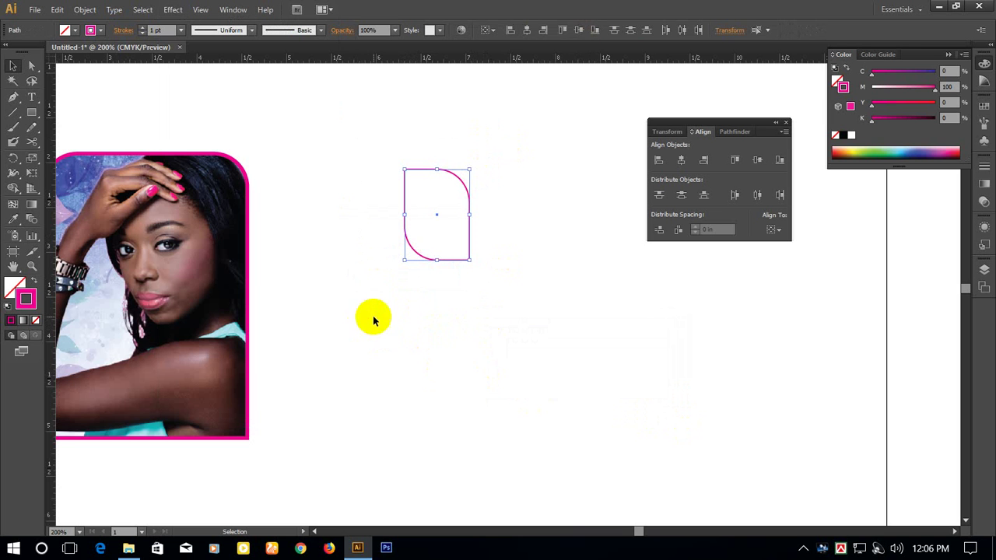
pyautogui.click(85, 10)
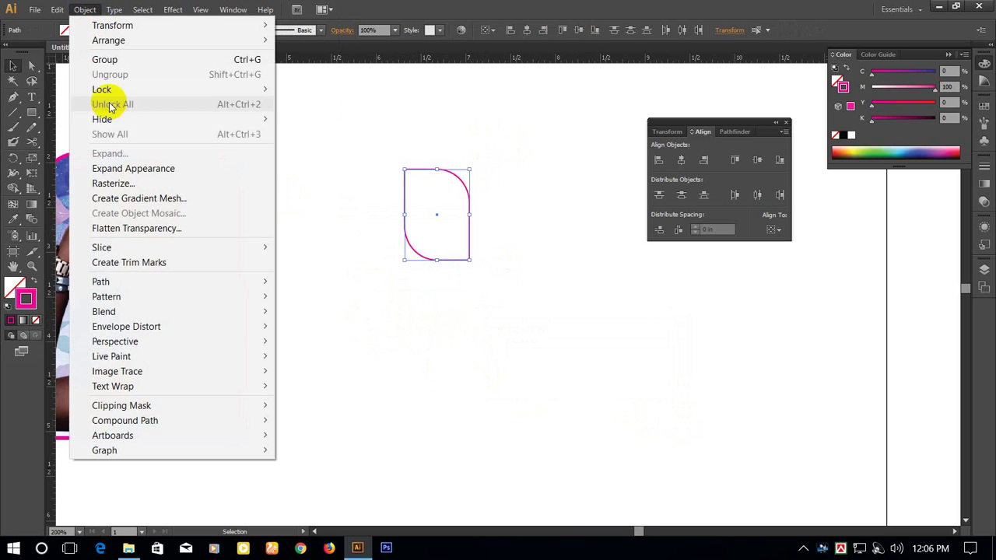
pyautogui.click(155, 168)
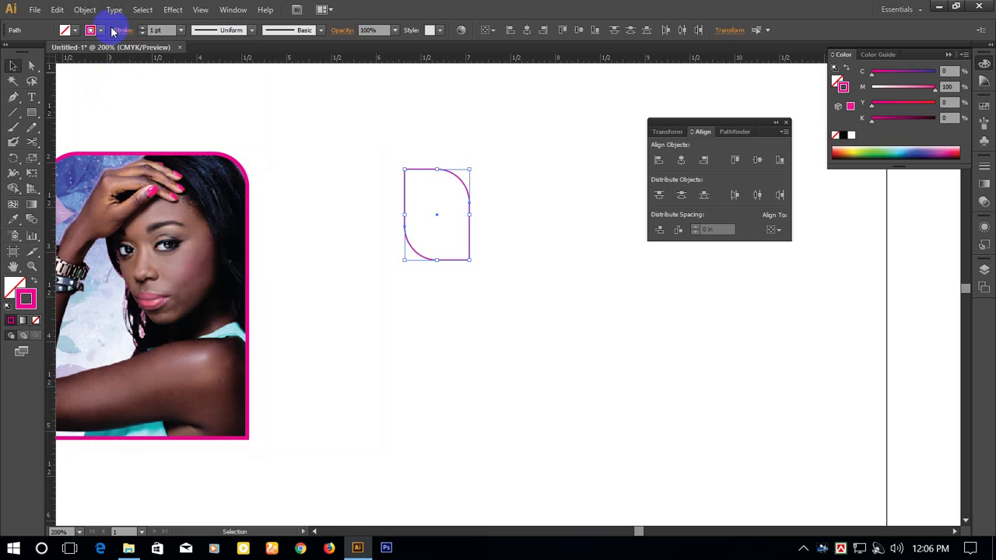
pyautogui.click(82, 9)
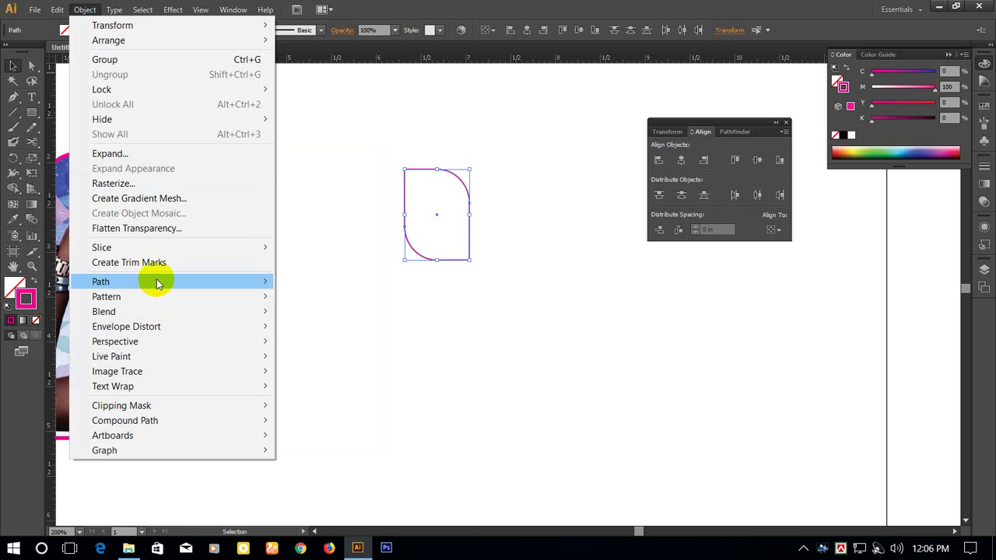
pyautogui.moveTo(124, 281)
pyautogui.click(302, 282)
pyautogui.click(518, 271)
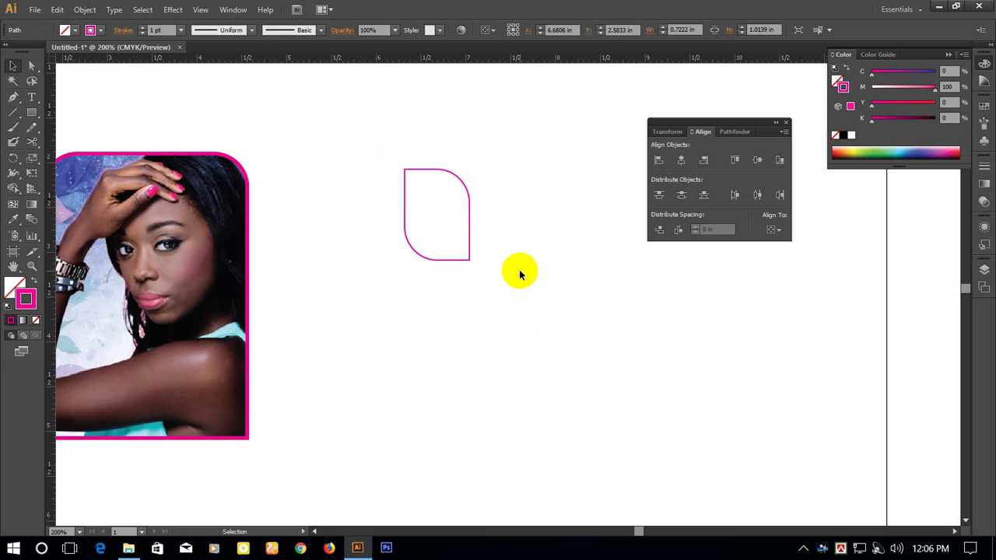
# Duplicate the two-corner-rounded shape about 0.81 in to its right and reflect the copy across the vertical axis.
pyautogui.moveTo(492, 170); pyautogui.dragTo(540, 233)
pyautogui.rightClick(524, 176)
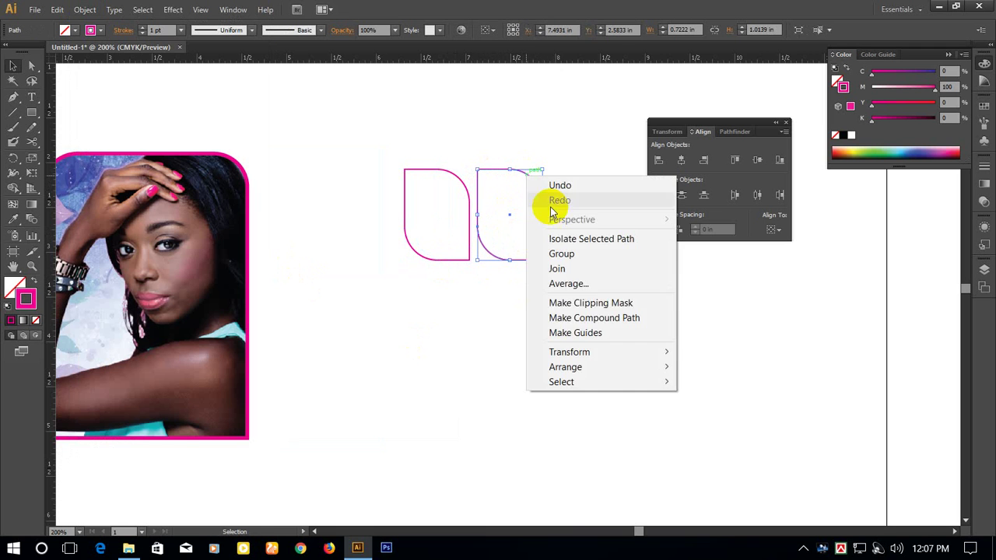
pyautogui.moveTo(592, 355)
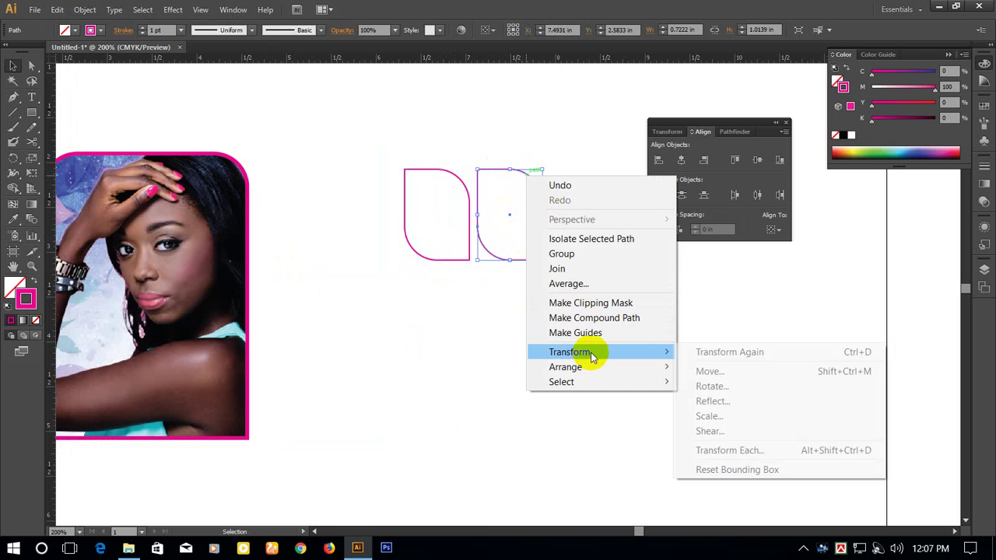
pyautogui.click(723, 401)
pyautogui.moveTo(498, 164); pyautogui.dragTo(803, 198)
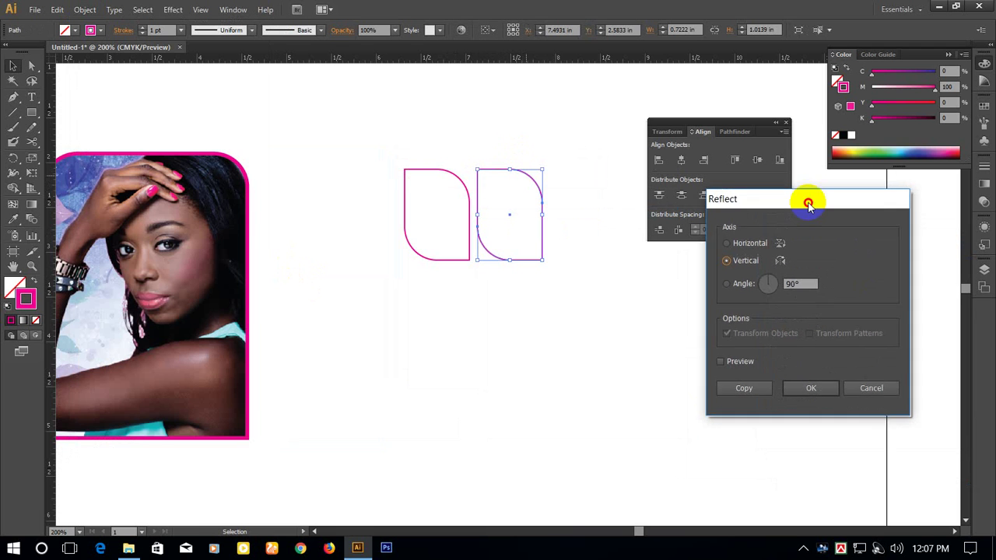
pyautogui.click(724, 360)
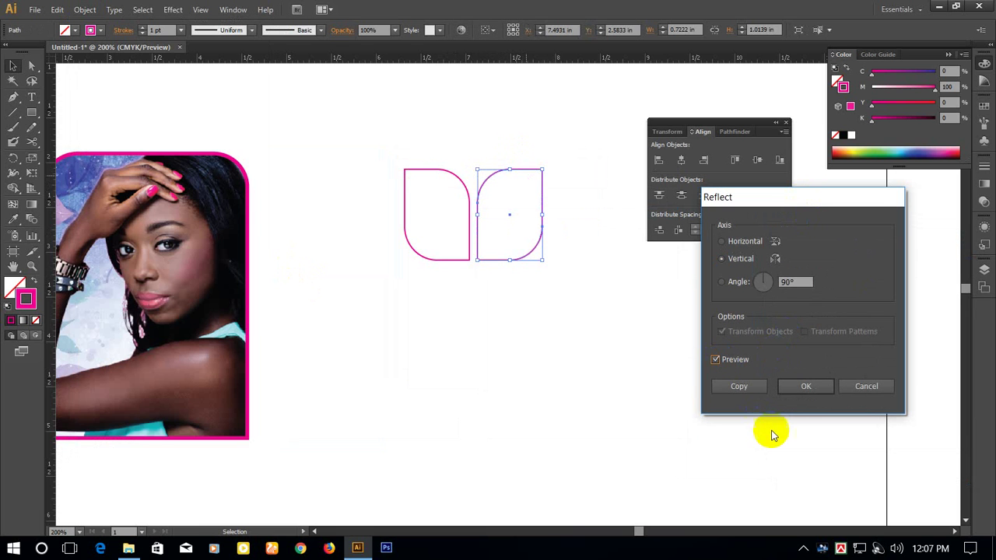
pyautogui.click(806, 389)
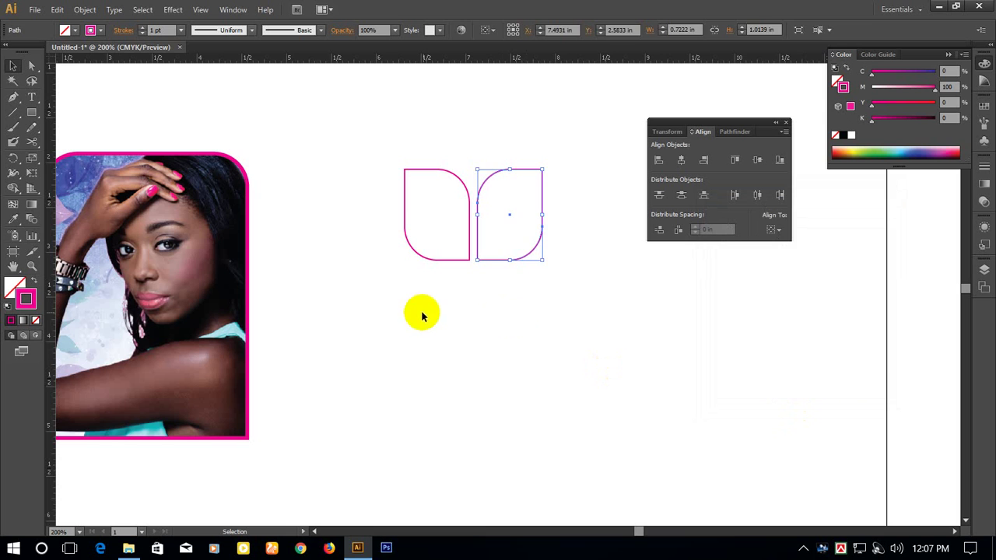
# Group the original shape with its mirrored copy.
pyautogui.click(511, 317)
pyautogui.moveTo(378, 138); pyautogui.dragTo(590, 228)
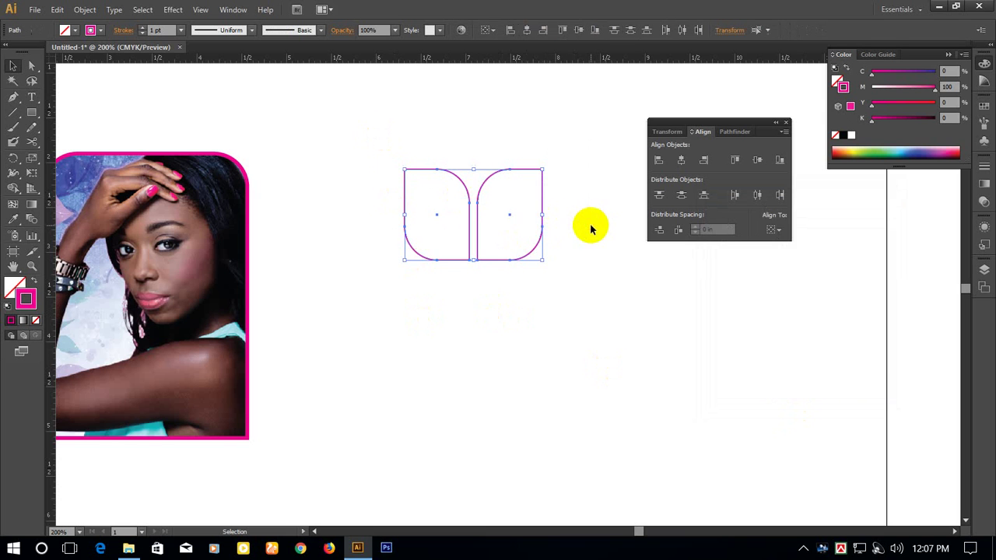
pyautogui.rightClick(492, 179)
pyautogui.click(529, 237)
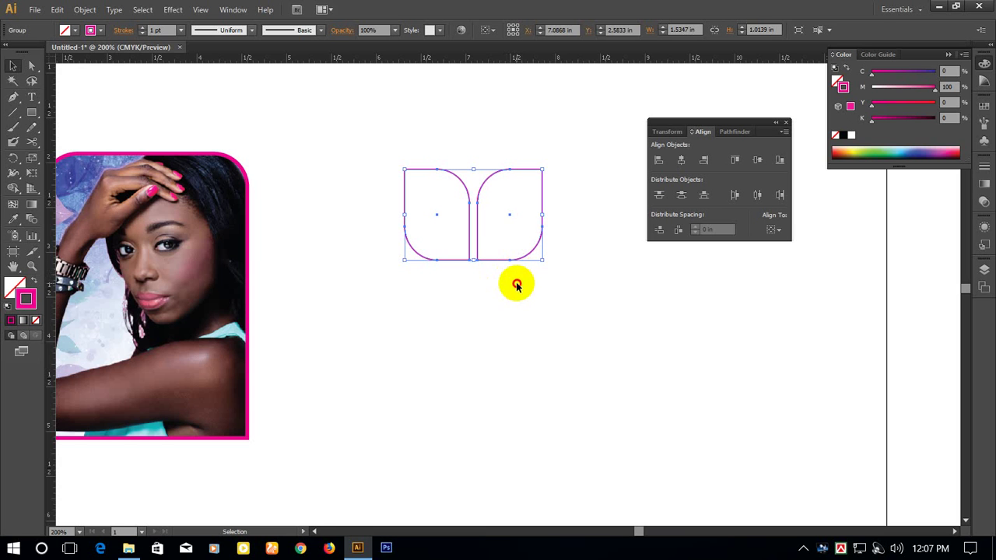
pyautogui.moveTo(516, 283); pyautogui.dragTo(440, 219)
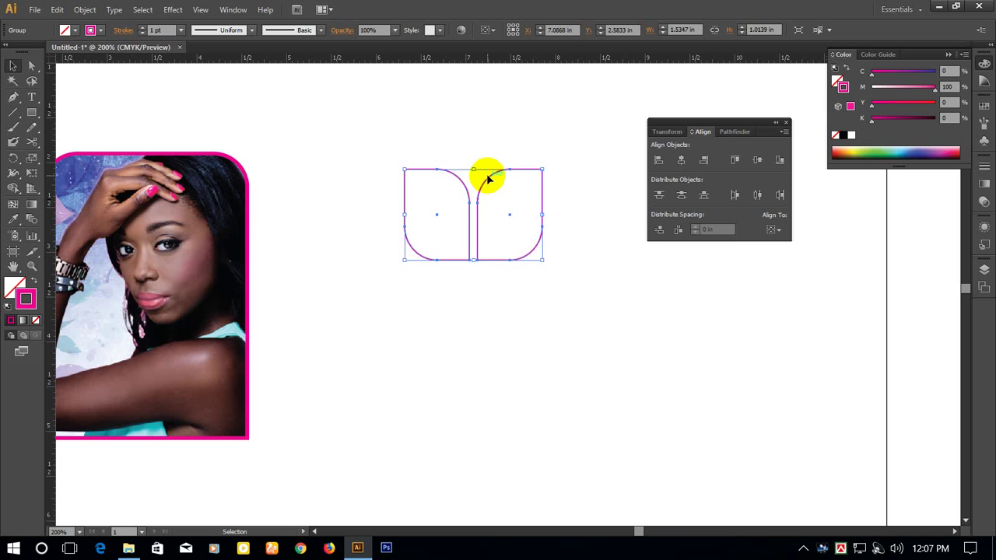
# Duplicate the group about 1.13 in straight below and reflect the copy across the horizontal axis.
pyautogui.moveTo(487, 179); pyautogui.dragTo(499, 282)
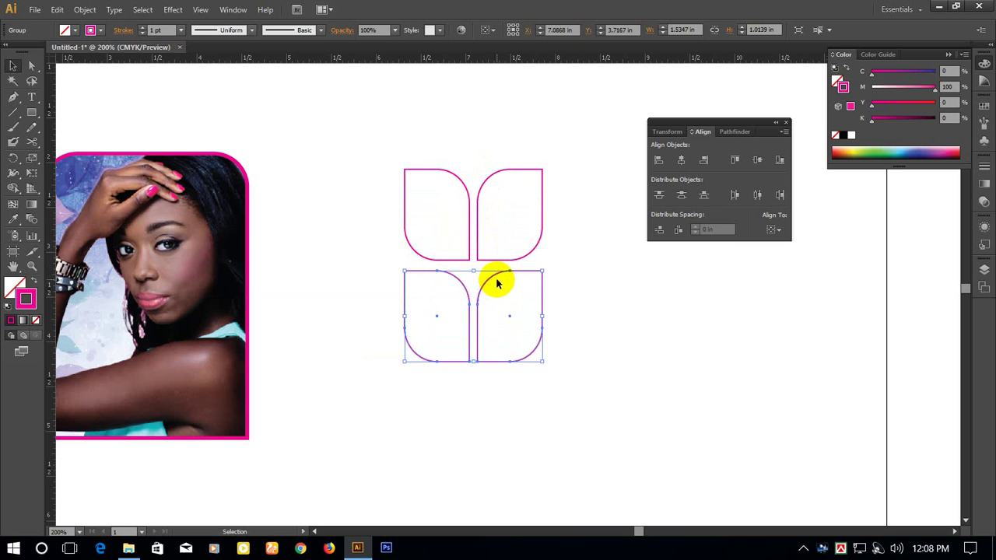
pyautogui.rightClick(498, 278)
pyautogui.moveTo(564, 377)
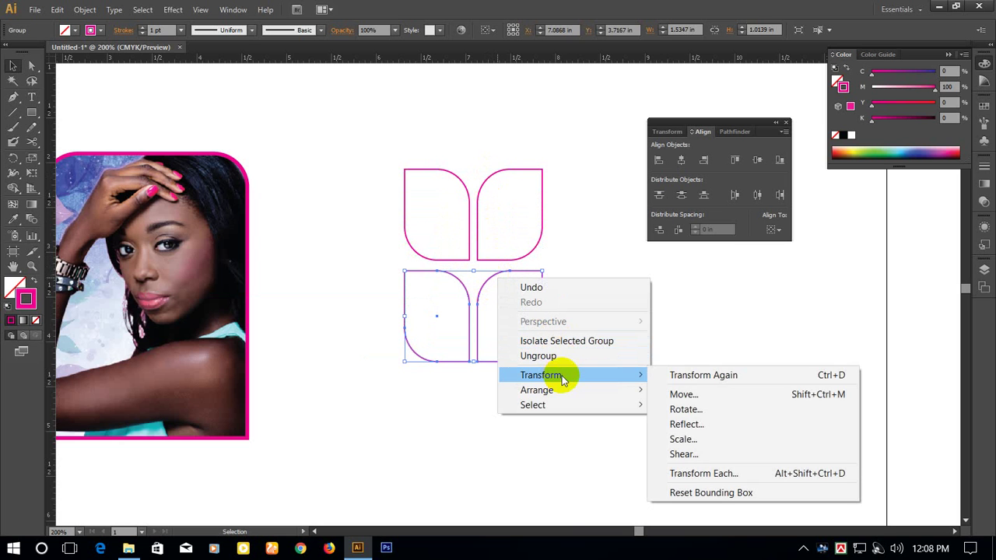
pyautogui.click(681, 422)
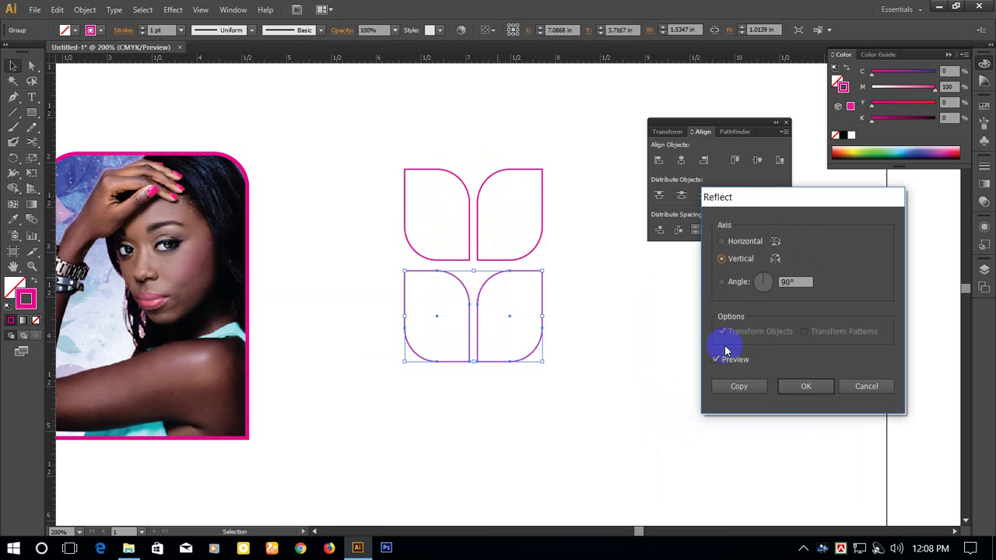
pyautogui.click(733, 243)
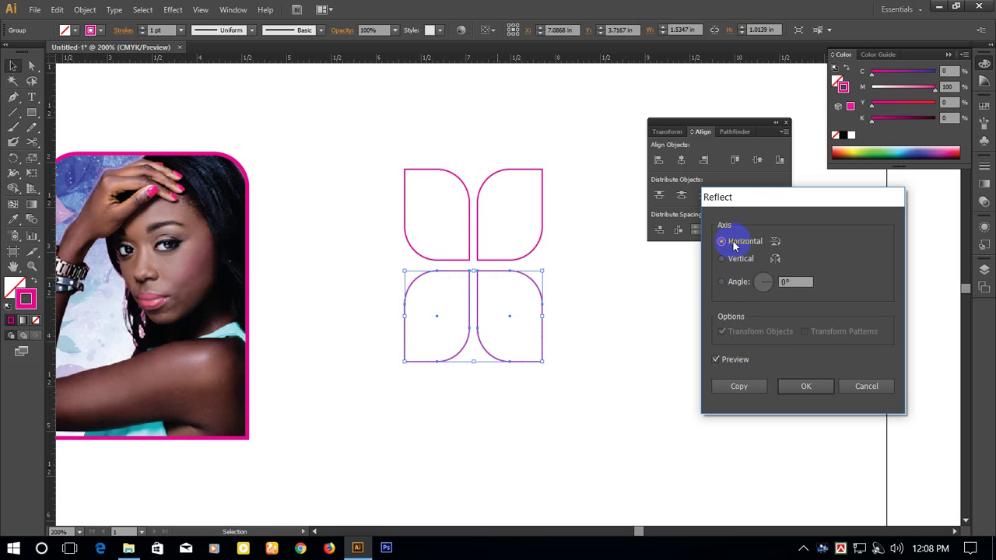
pyautogui.click(801, 385)
# Swap fill and stroke on all four shapes to give them a magenta fill and no stroke.
pyautogui.click(631, 342)
pyautogui.moveTo(330, 154); pyautogui.dragTo(599, 447)
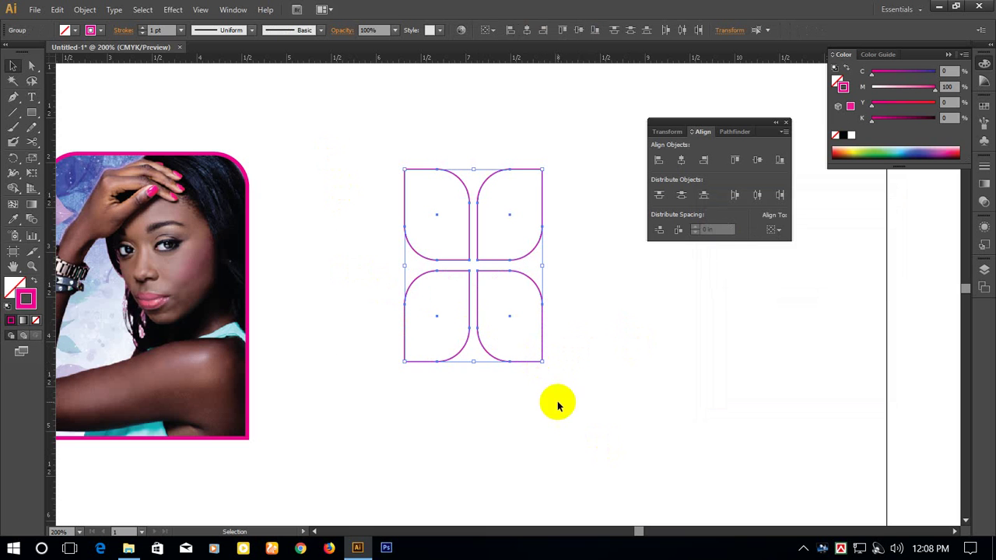
pyautogui.click(35, 281)
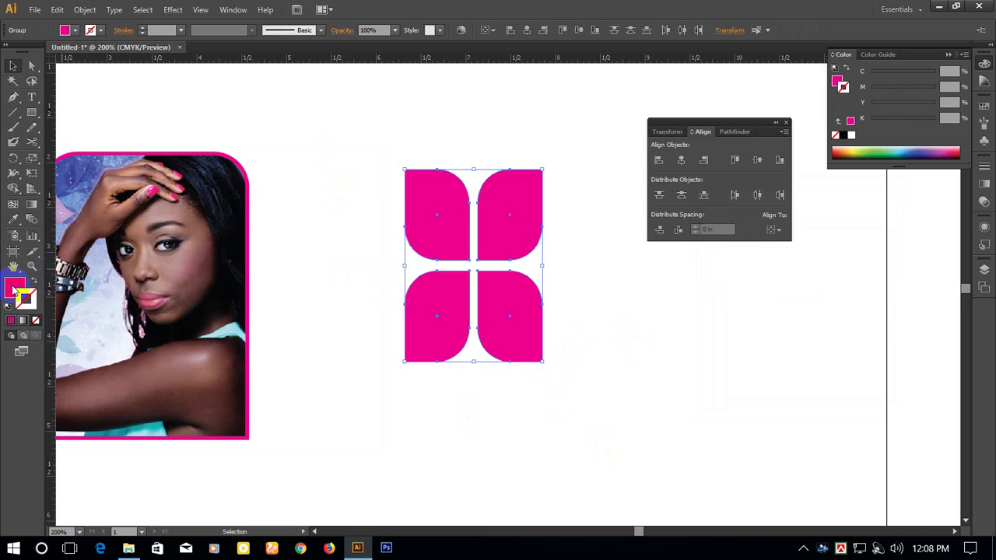
pyautogui.click(589, 426)
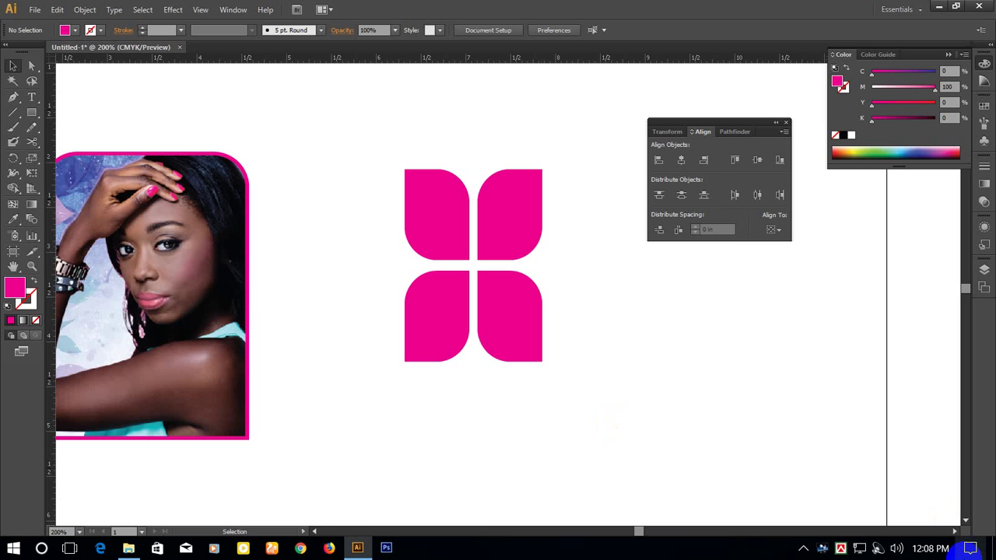
# Ungroup the upper pair of petals.
pyautogui.click(503, 214)
pyautogui.rightClick(525, 218)
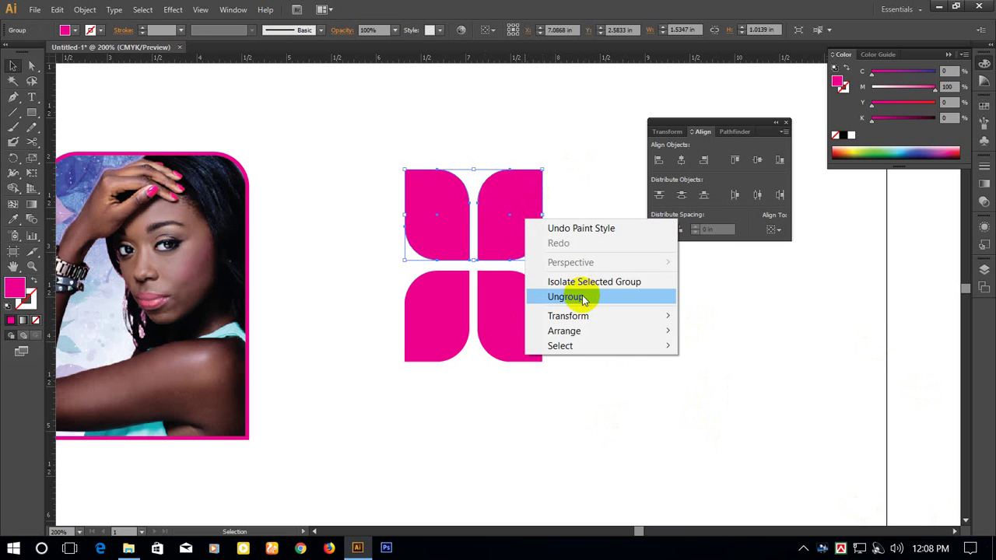
pyautogui.click(566, 297)
pyautogui.click(615, 304)
# Fill the upper-right petal with a white-to-black linear gradient.
pyautogui.click(498, 209)
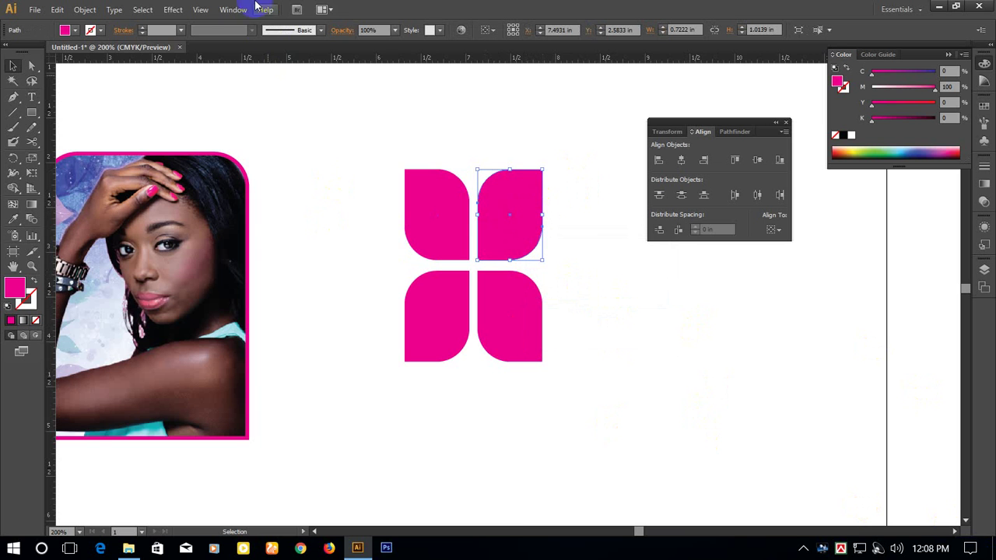
pyautogui.click(234, 10)
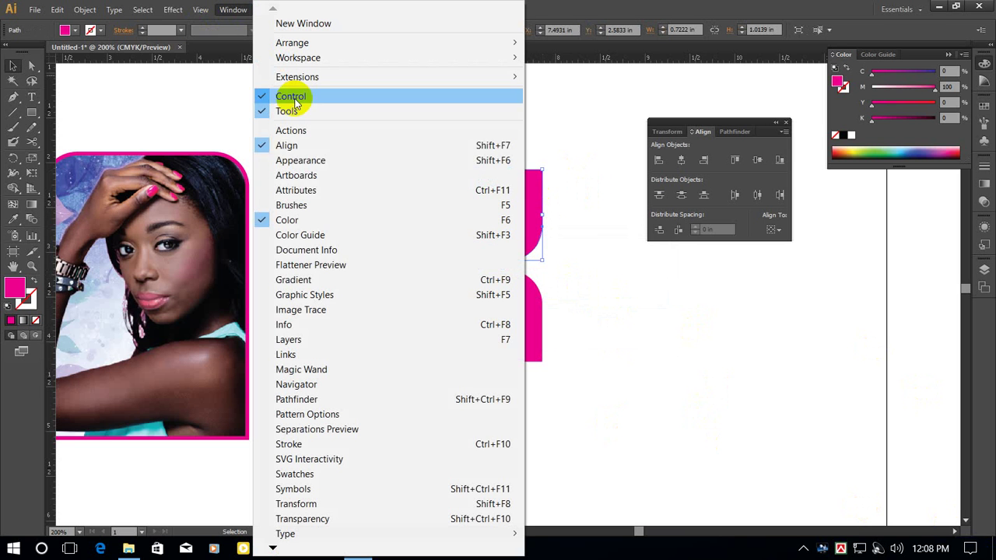
pyautogui.click(320, 281)
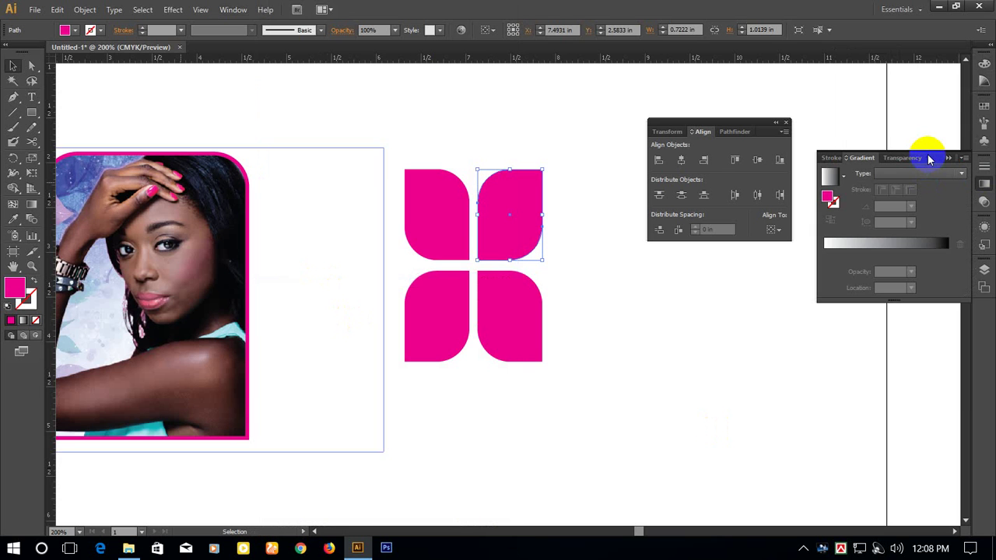
pyautogui.moveTo(932, 158); pyautogui.dragTo(831, 262)
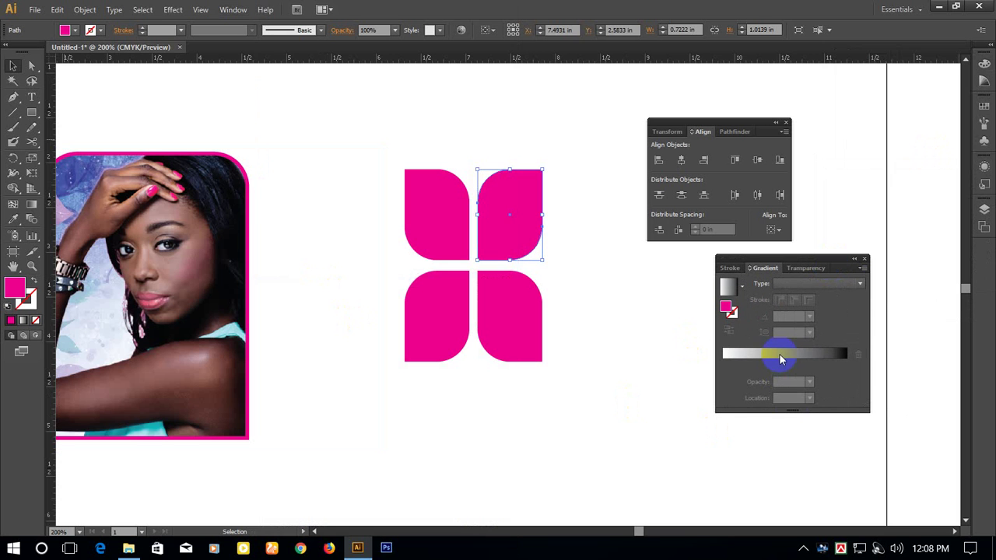
pyautogui.click(780, 358)
# Recolor the black gradient stop as a CMYK green with C 60, M 0, Y 100 and K 0.
pyautogui.click(847, 366)
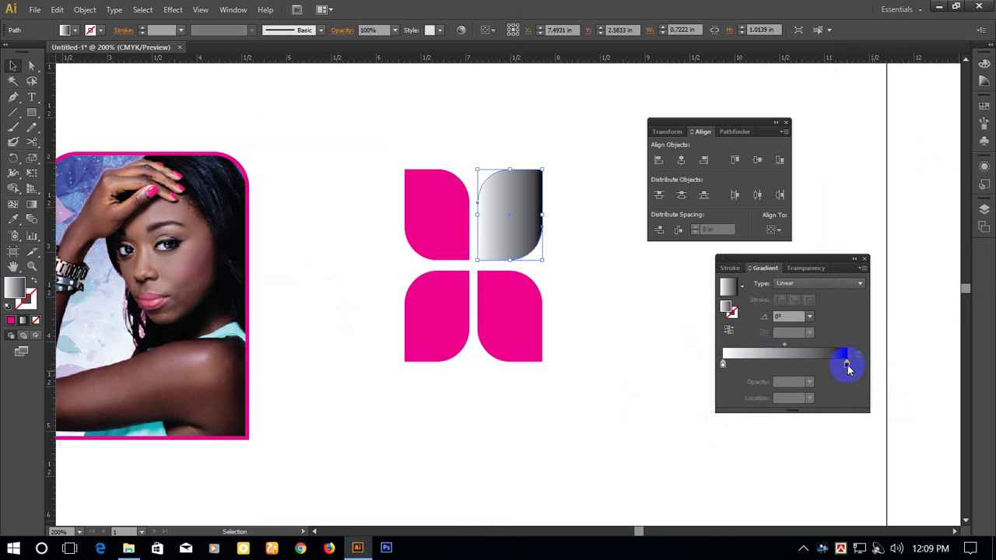
pyautogui.doubleClick(847, 366)
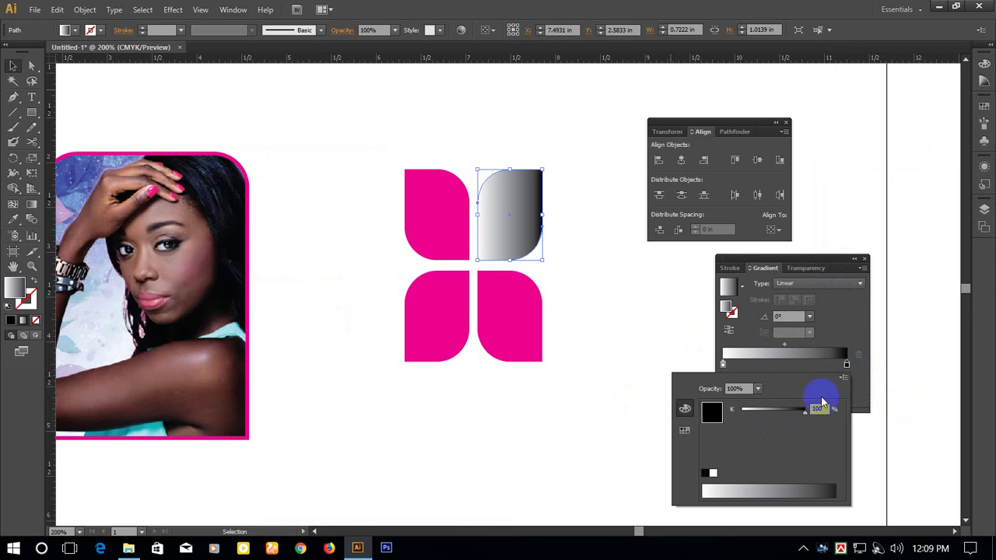
pyautogui.click(844, 379)
pyautogui.click(862, 364)
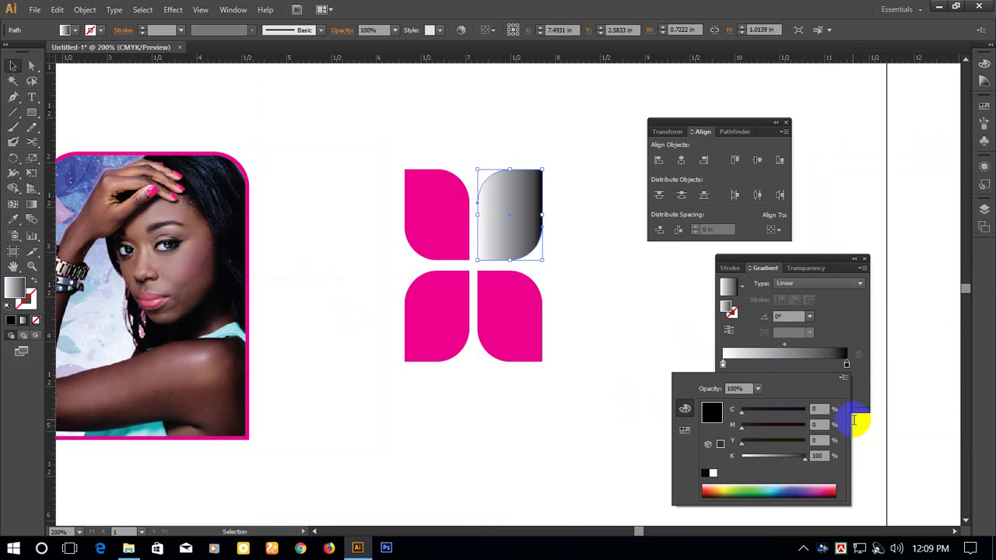
pyautogui.moveTo(807, 462); pyautogui.dragTo(863, 445)
pyautogui.click(819, 408)
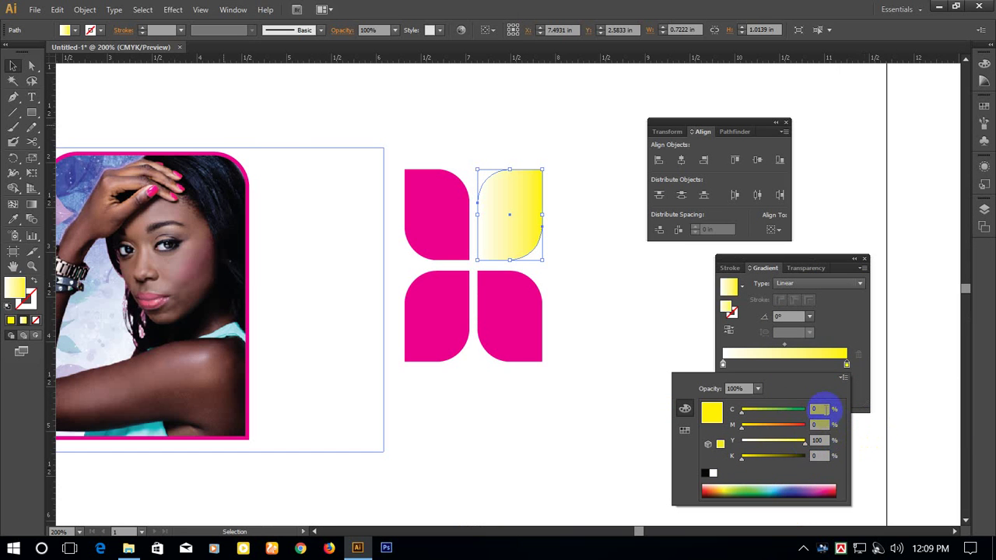
pyautogui.click(758, 412)
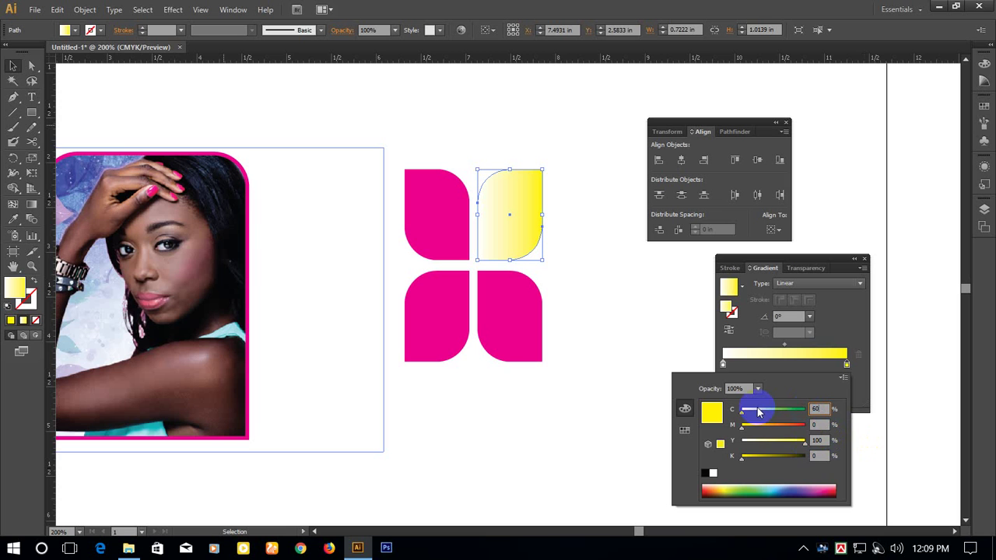
pyautogui.click(819, 424)
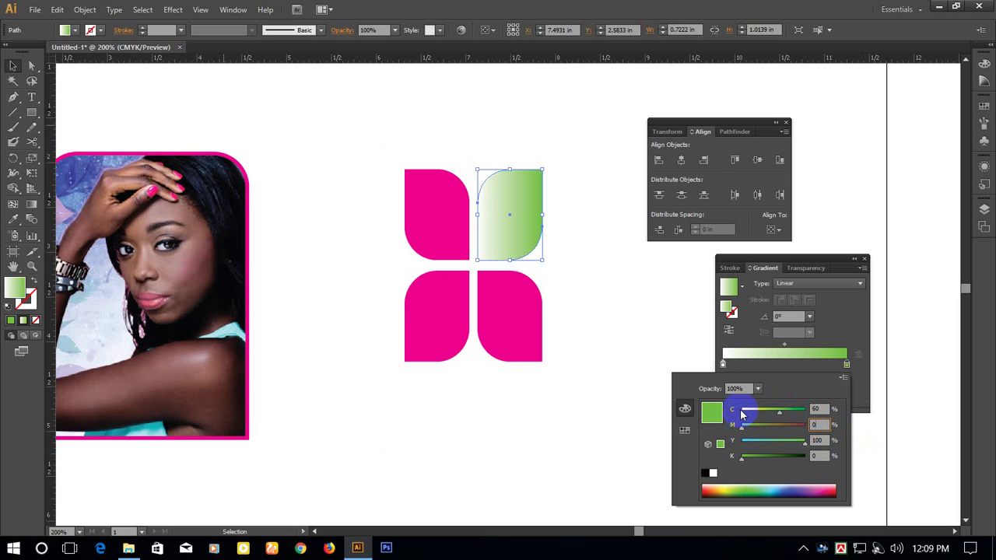
# Recolor the white gradient stop as a CMYK cream with C 0, M 10, Y 10 and K 0.
pyautogui.click(722, 365)
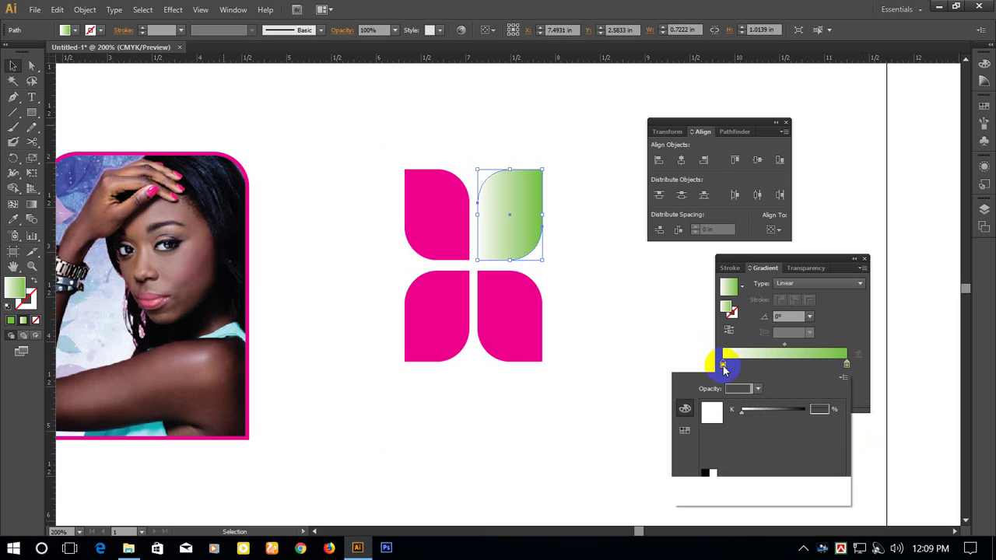
pyautogui.click(843, 377)
pyautogui.click(860, 426)
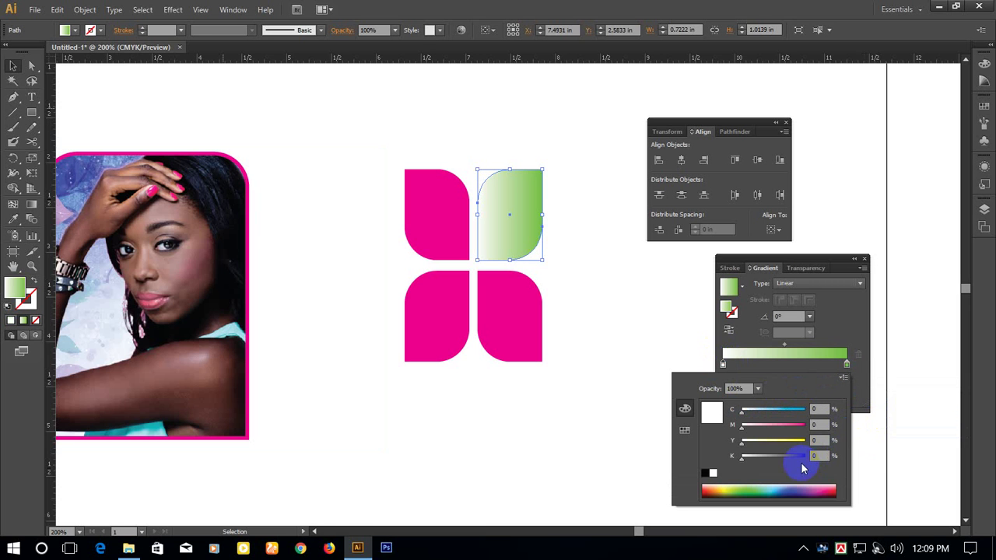
pyautogui.click(816, 440)
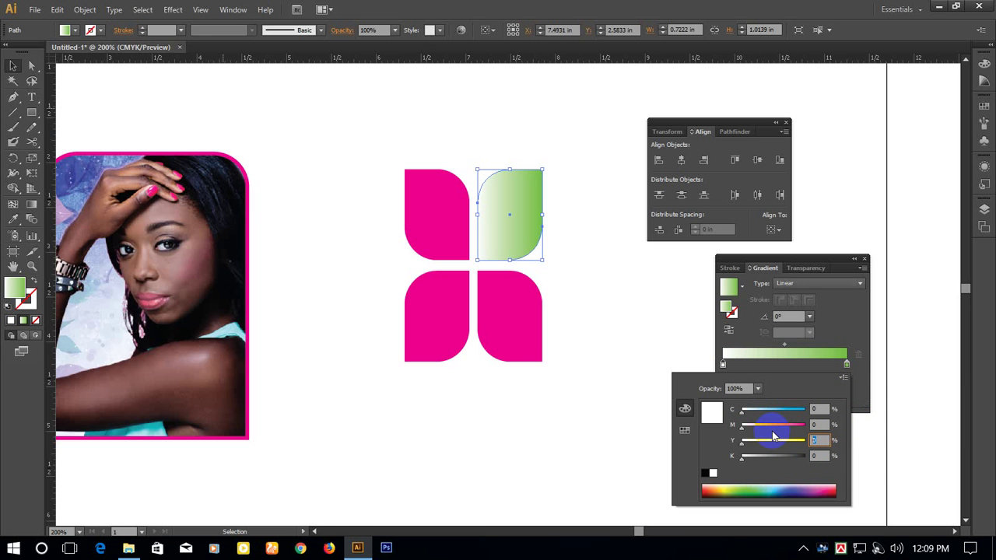
pyautogui.write('10')
pyautogui.click(817, 424)
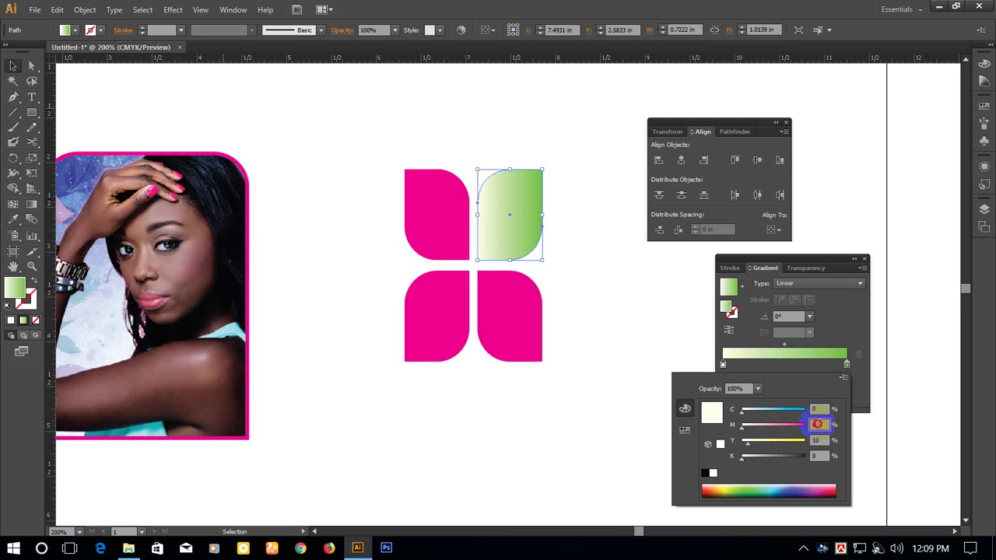
pyautogui.write('10')
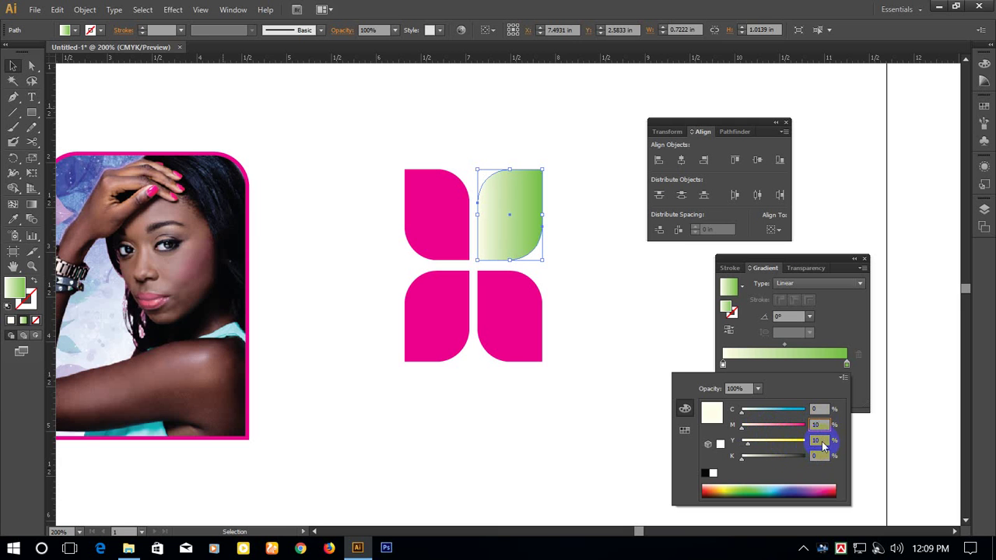
pyautogui.click(818, 440)
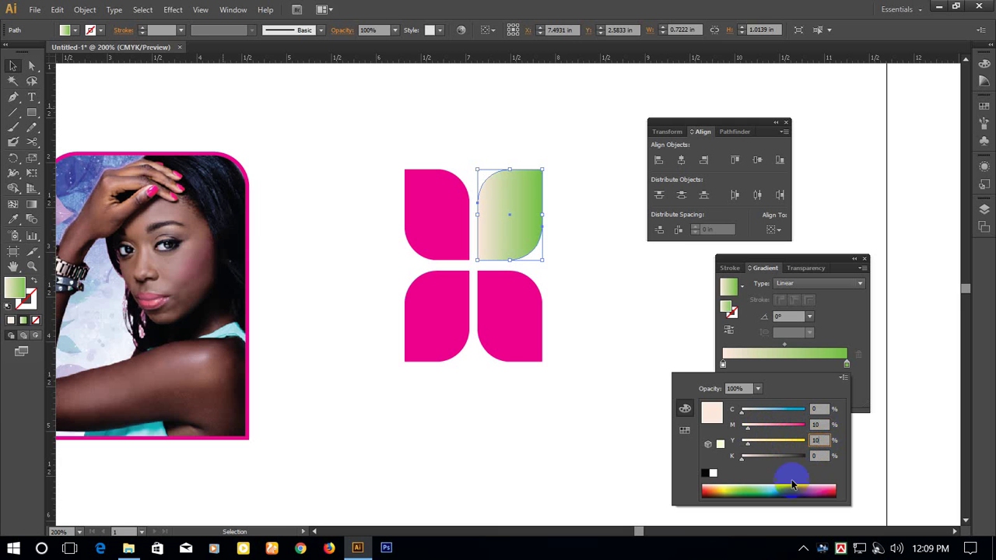
pyautogui.click(591, 285)
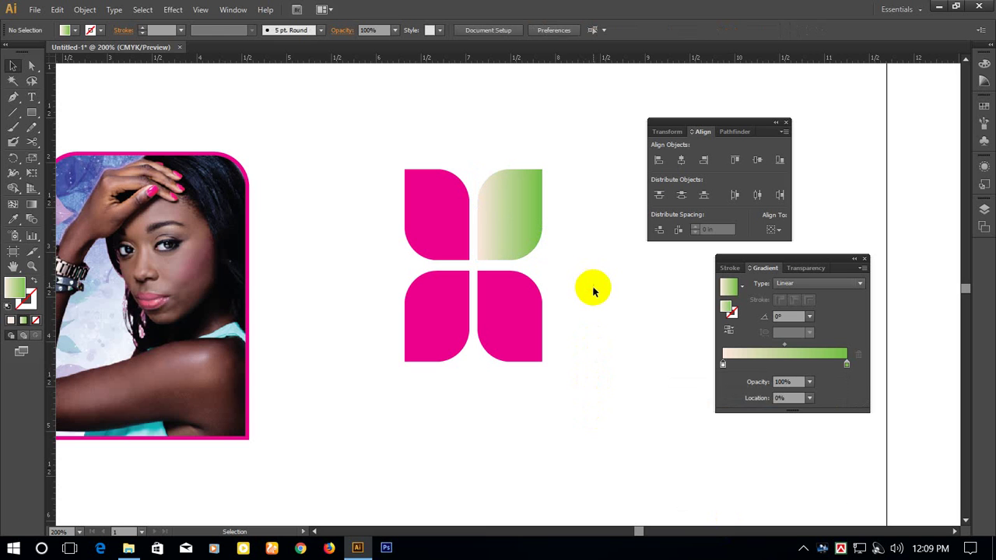
# Copy the cream-to-green gradient onto the upper-left petal with the Eyedropper.
pyautogui.click(445, 201)
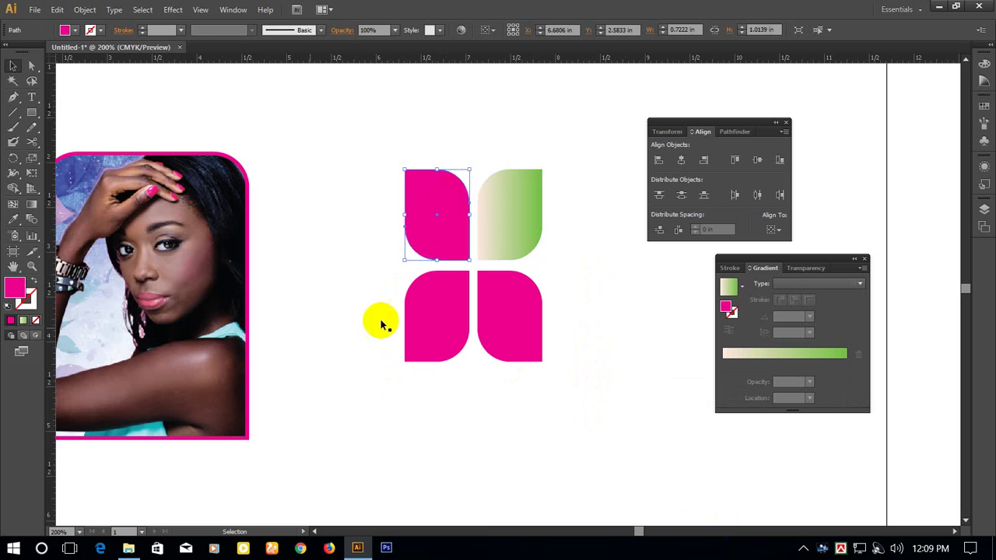
pyautogui.click(16, 222)
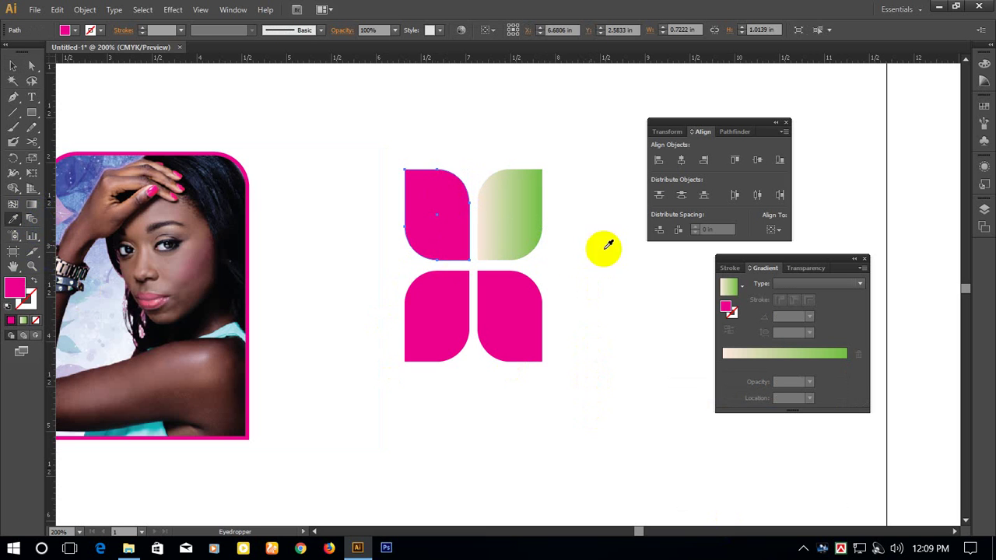
pyautogui.click(524, 218)
pyautogui.click(12, 65)
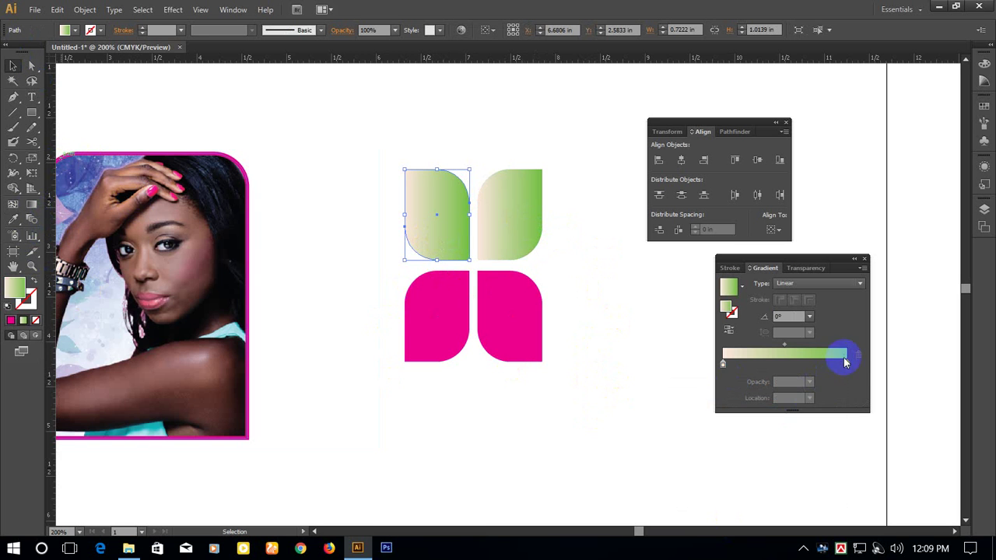
# Swap the two gradient stops of the upper-left petal so green is on its outer side.
pyautogui.moveTo(847, 368)
pyautogui.mouseDown()
pyautogui.moveTo(750, 366)
pyautogui.moveTo(856, 372)
pyautogui.mouseUp()
pyautogui.moveTo(752, 367); pyautogui.dragTo(702, 363)
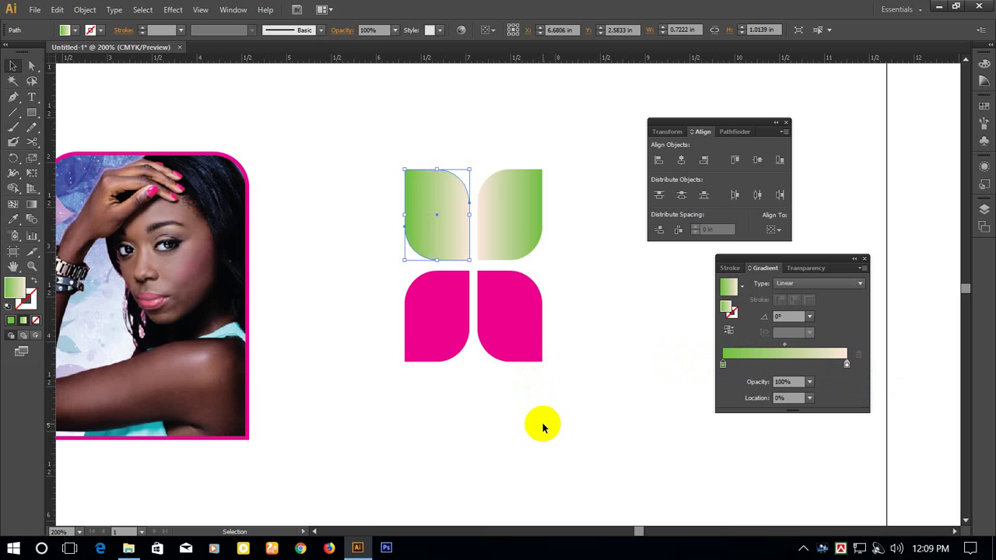
pyautogui.click(603, 276)
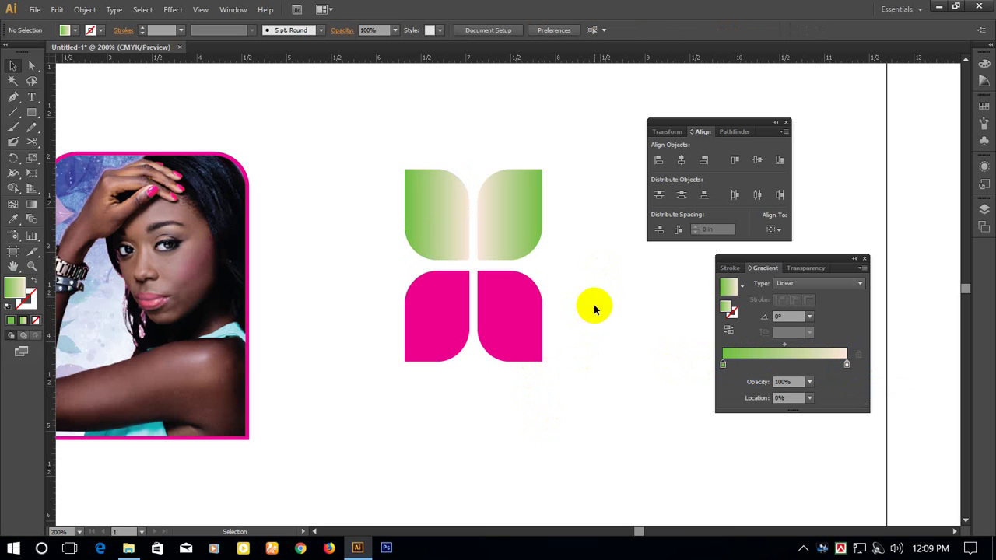
# Copy the upper-right petal's gradient onto the lower pair of petals with the Eyedropper.
pyautogui.scroll(-2, 498, 330)
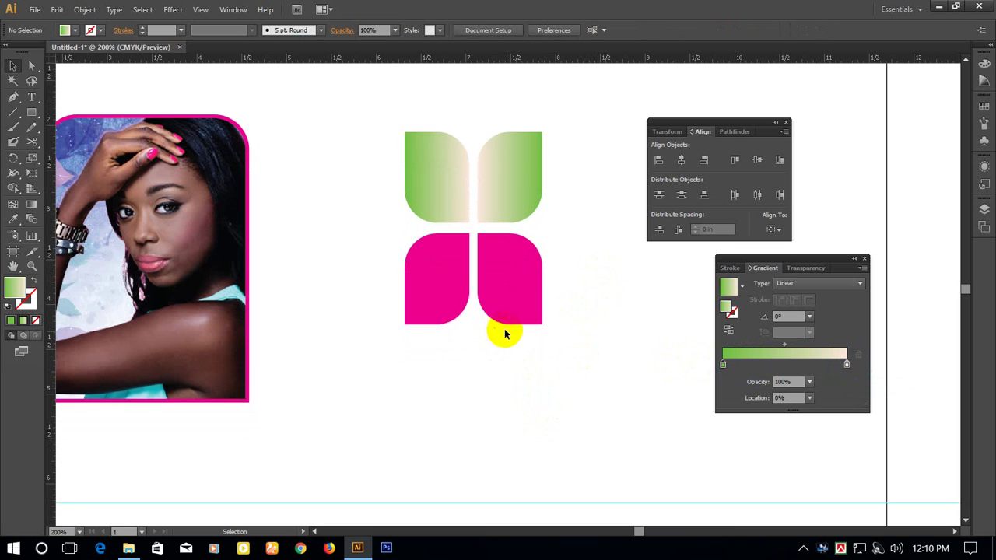
pyautogui.scroll(2, 504, 333)
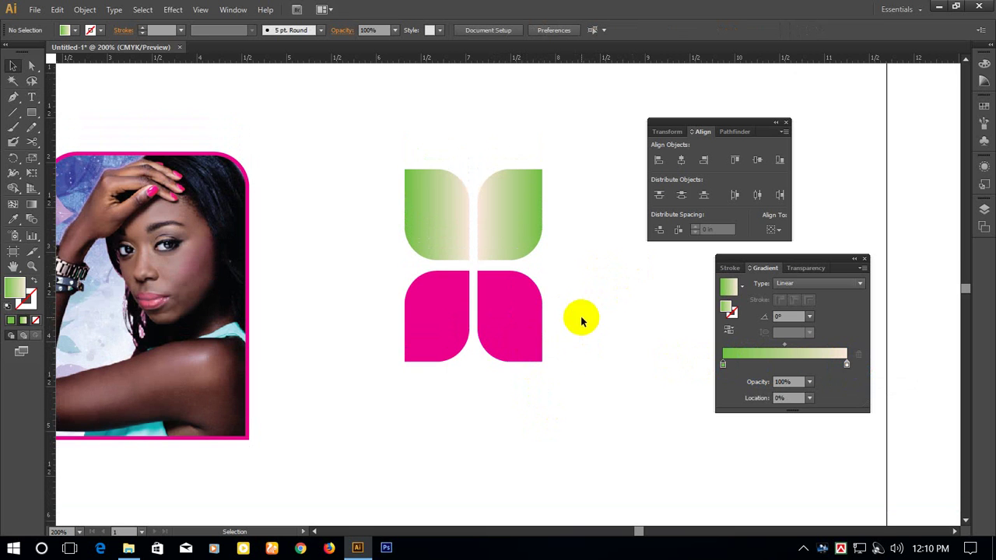
pyautogui.moveTo(582, 320); pyautogui.dragTo(395, 407)
pyautogui.press('i')
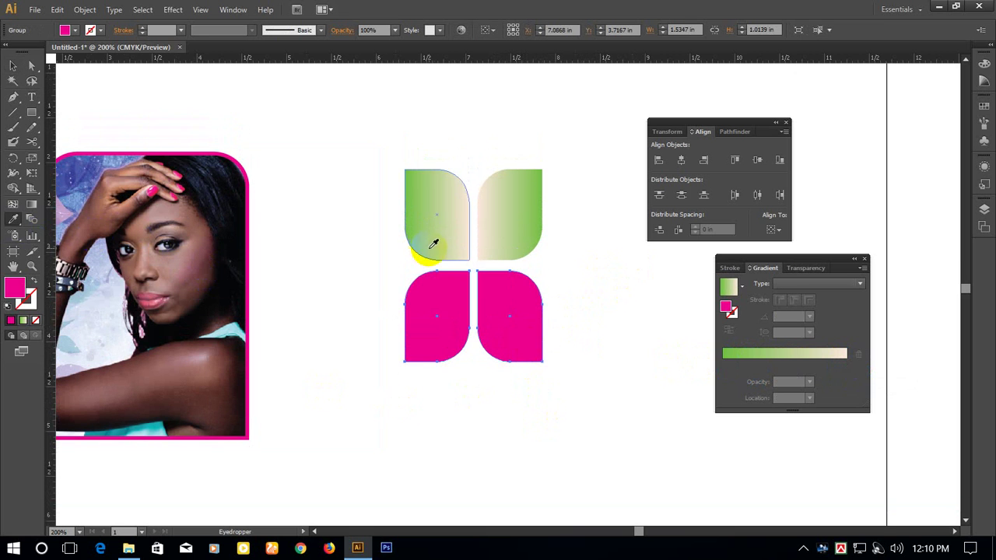
pyautogui.click(500, 222)
pyautogui.click(15, 66)
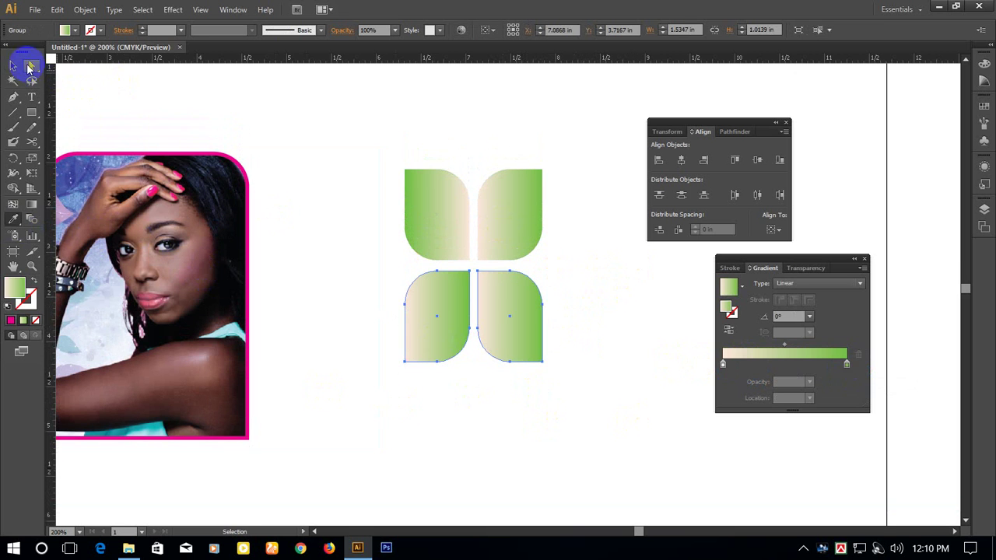
pyautogui.click(429, 407)
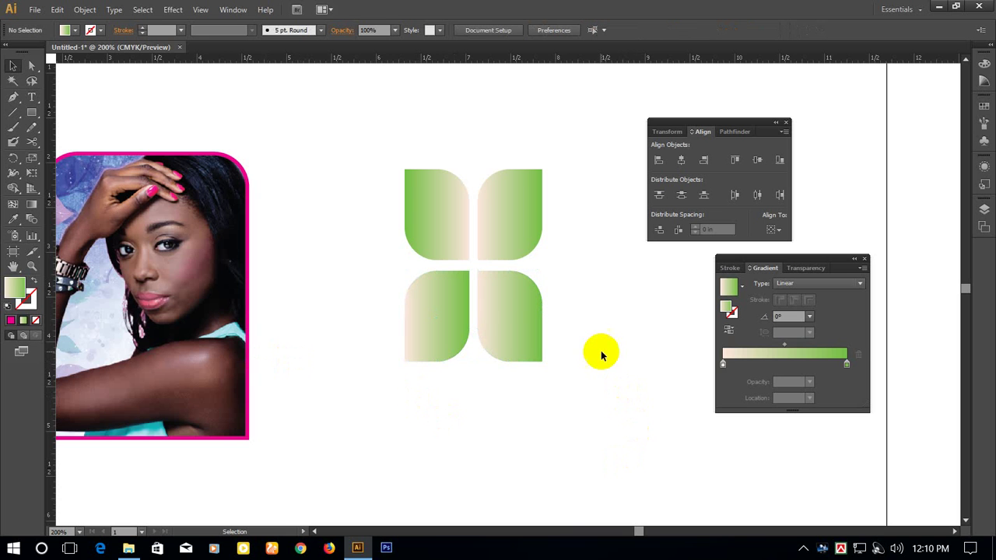
# Ungroup the lower pair of petals.
pyautogui.click(426, 337)
pyautogui.rightClick(419, 311)
pyautogui.click(459, 391)
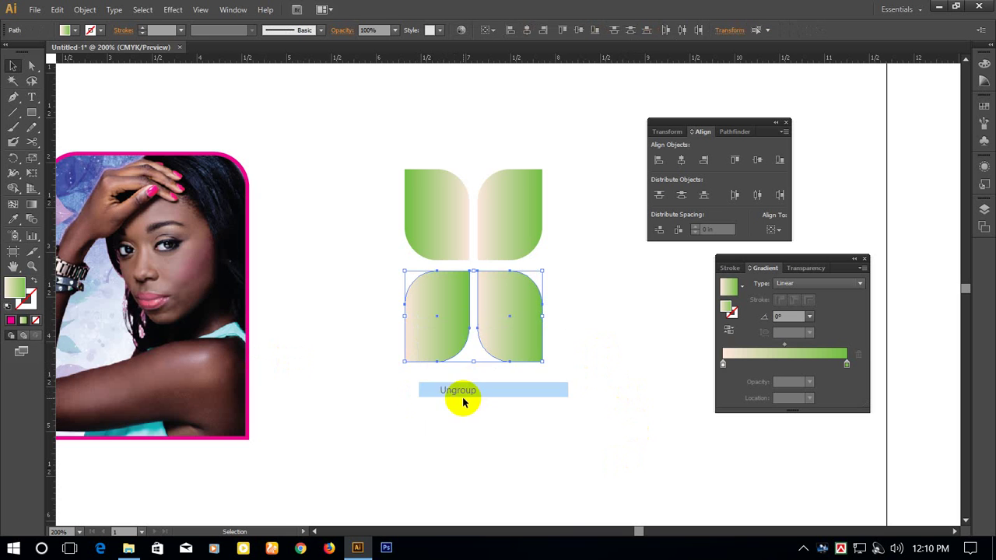
# Swap the gradient stops of the lower-left petal so green is on its outer side.
pyautogui.click(447, 338)
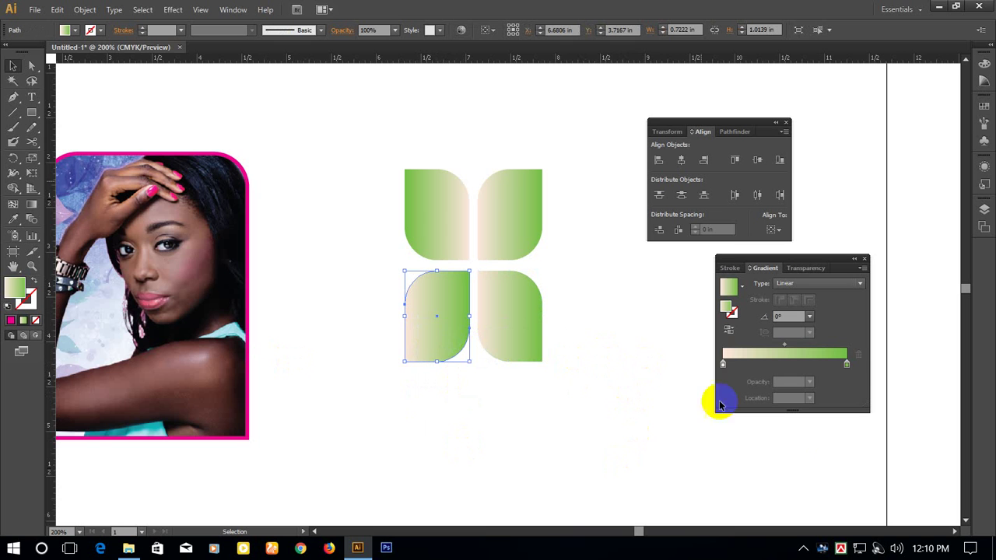
pyautogui.click(847, 365)
pyautogui.moveTo(847, 365); pyautogui.dragTo(683, 366)
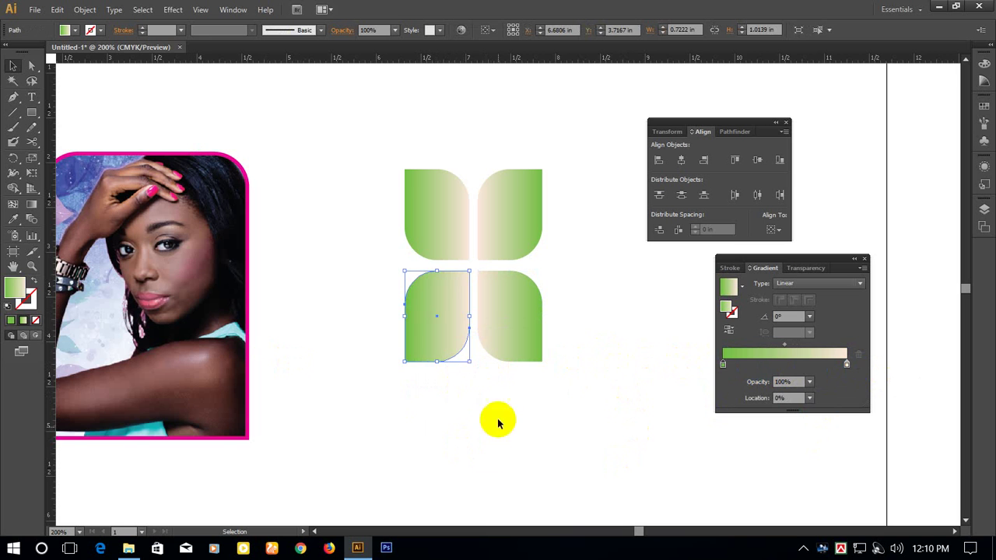
pyautogui.click(604, 327)
# Group all four petals and scale the group down to about 0.56 in wide and 0.78 in high.
pyautogui.scroll(1, 611, 354)
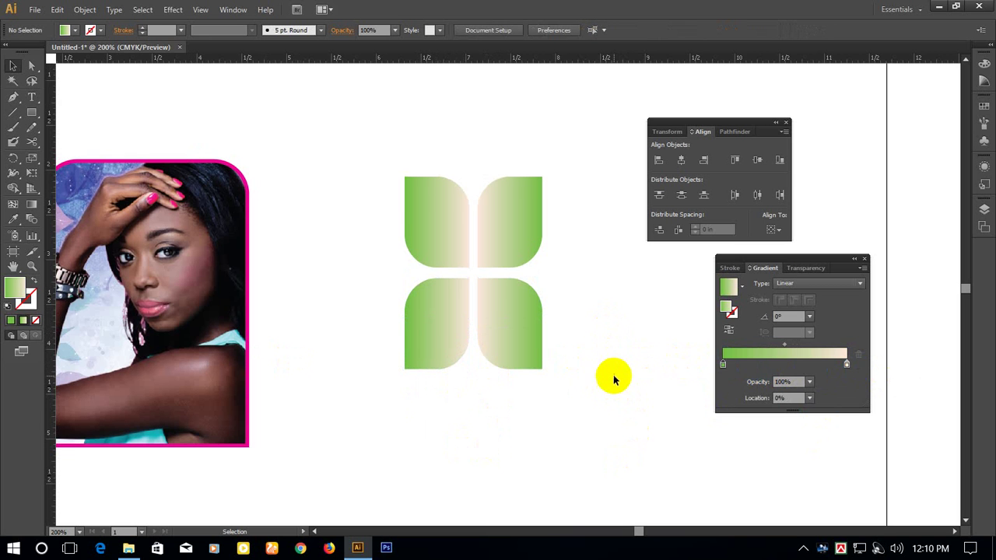
pyautogui.scroll(-1, 597, 385)
pyautogui.moveTo(613, 316); pyautogui.dragTo(562, 307)
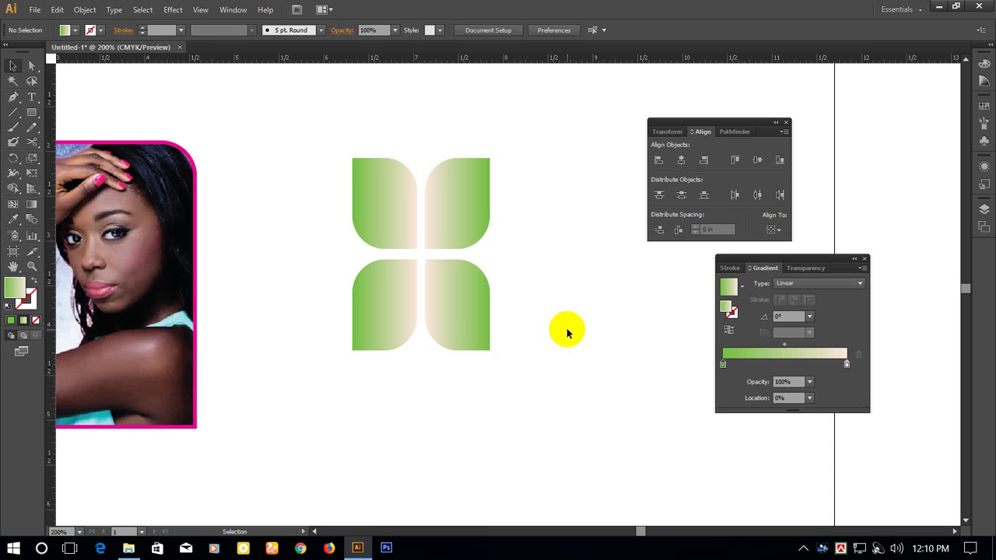
pyautogui.moveTo(286, 153); pyautogui.dragTo(591, 440)
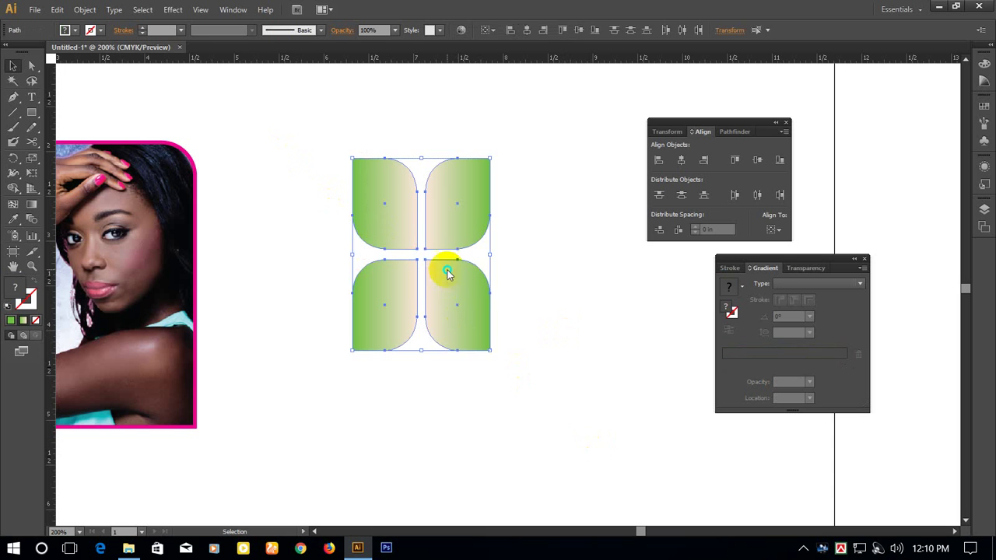
pyautogui.rightClick(446, 270)
pyautogui.click(491, 333)
pyautogui.moveTo(489, 350); pyautogui.dragTo(404, 229)
pyautogui.click(438, 327)
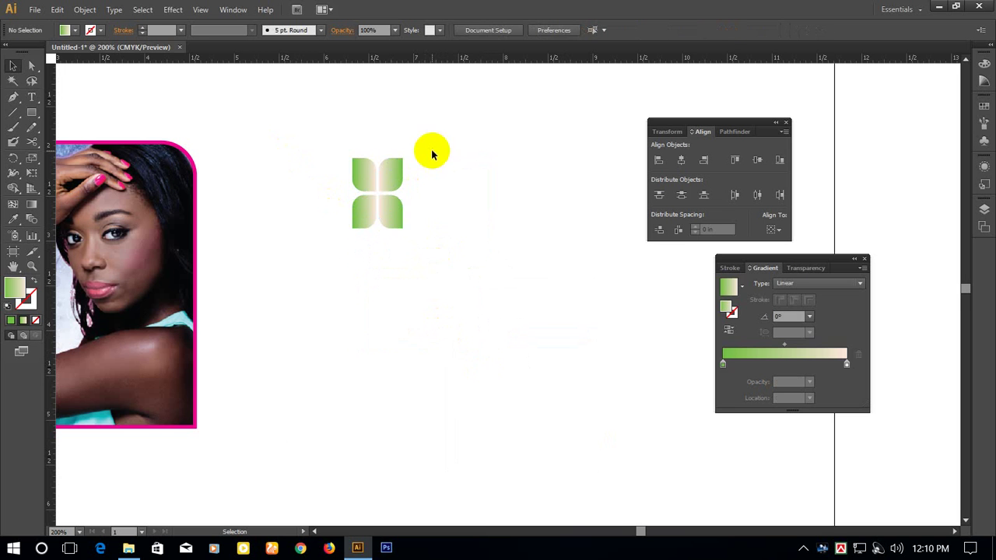
# Duplicate the four-petal group horizontally to the right and repeat the copy four more times to make a row of six.
pyautogui.moveTo(429, 151); pyautogui.dragTo(316, 281)
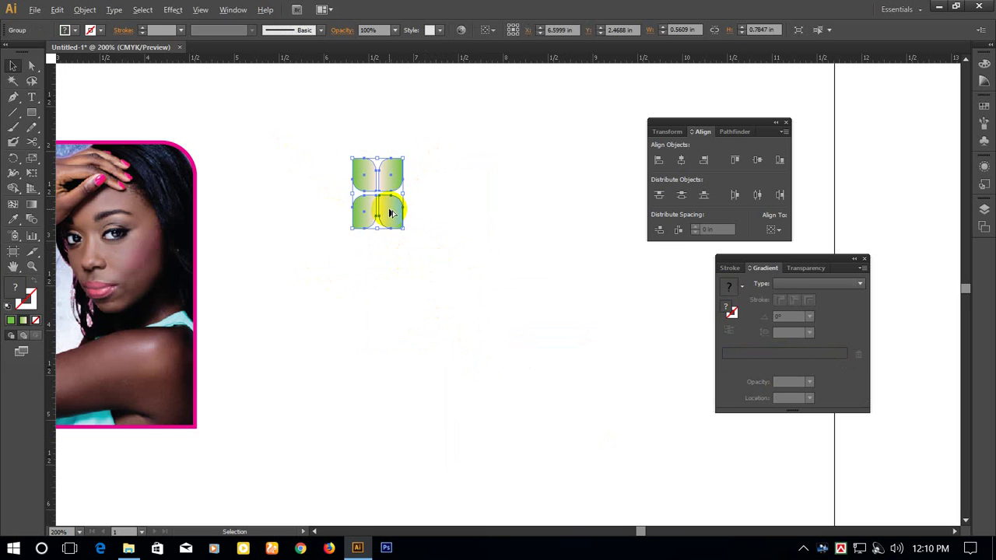
pyautogui.click(441, 209)
pyautogui.click(400, 209)
pyautogui.moveTo(400, 212); pyautogui.dragTo(459, 212)
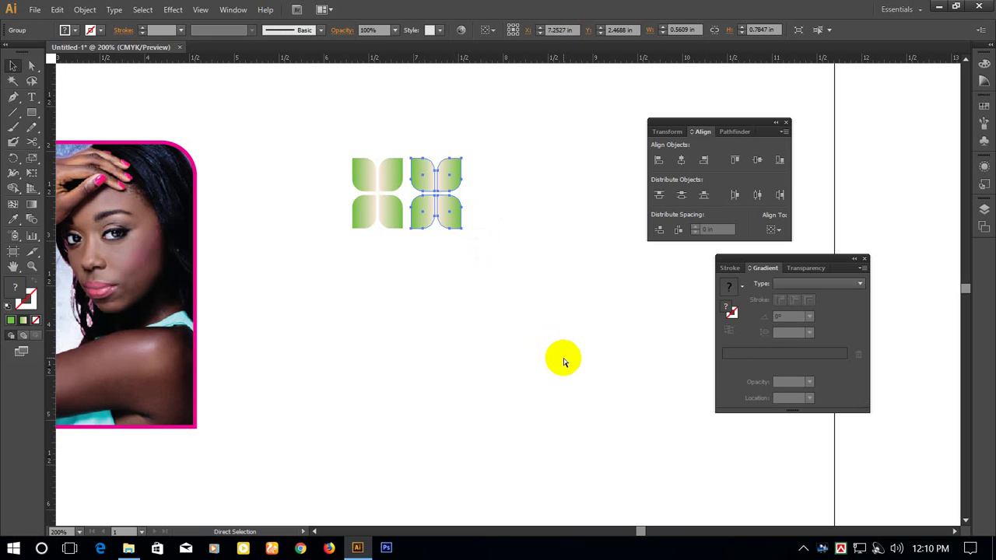
pyautogui.hotkey('ctrl', 'd')
pyautogui.hotkey('ctrl', 'd')
pyautogui.hotkey('ctrl', 'd')
pyautogui.hotkey('ctrl', 'd')
pyautogui.hscroll(4, 562, 366)
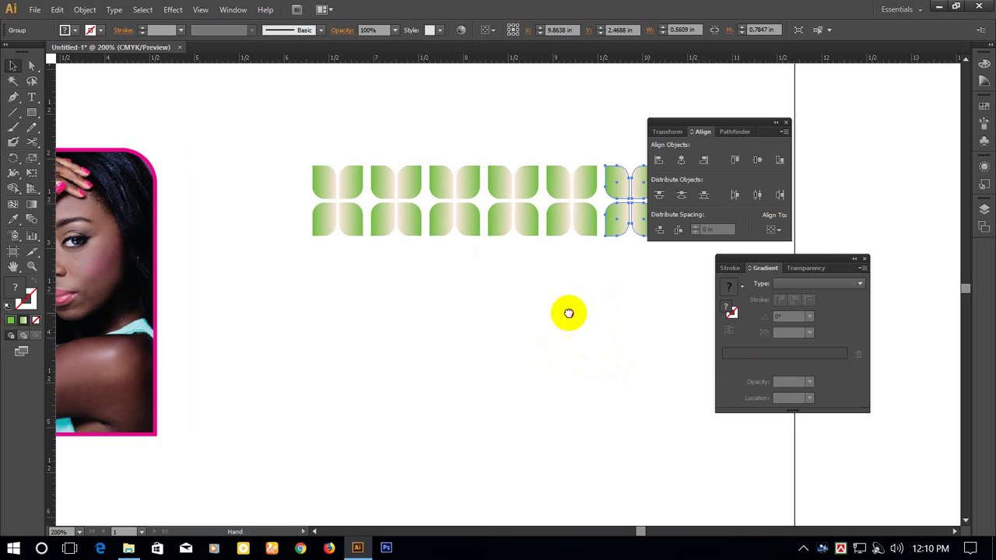
pyautogui.click(468, 342)
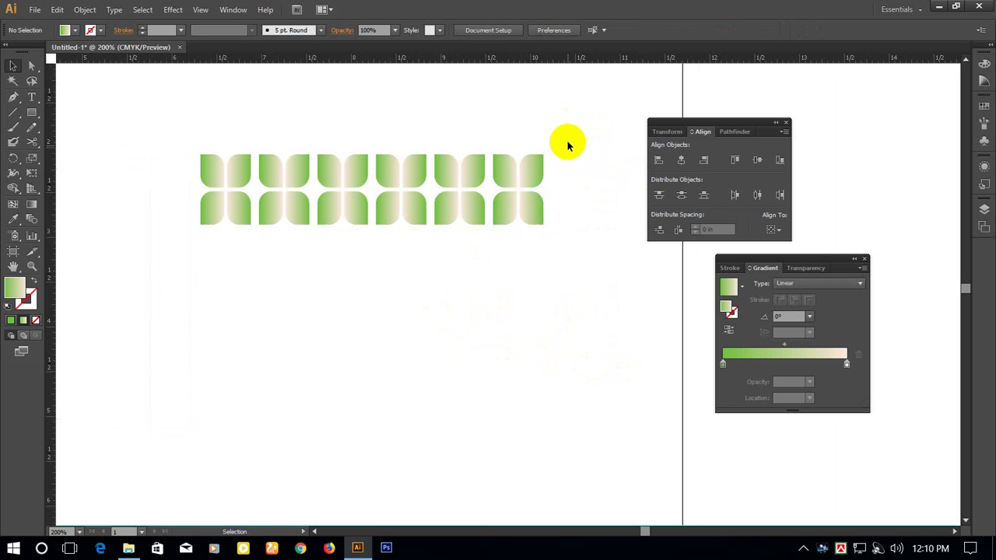
# Delete the entire row of petal groups.
pyautogui.moveTo(567, 145); pyautogui.dragTo(174, 246)
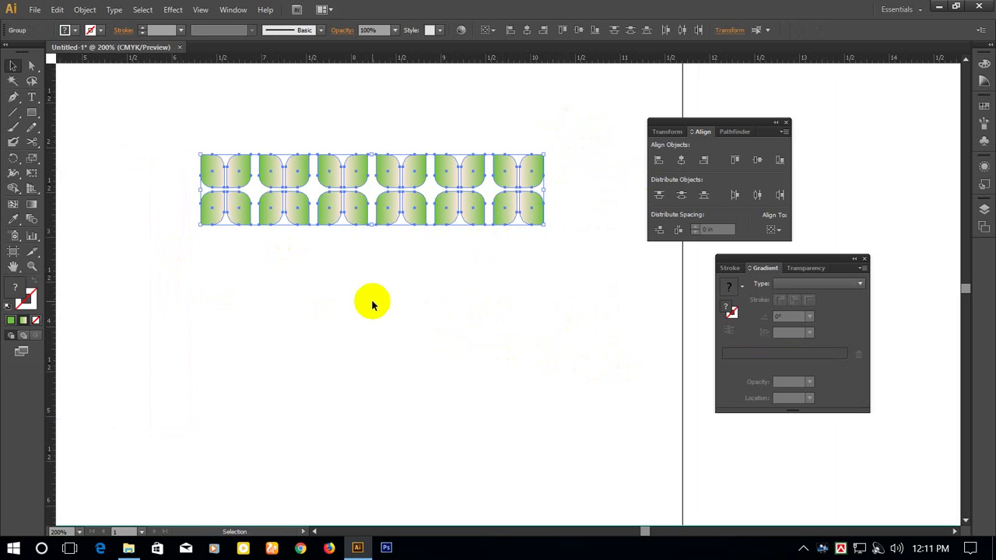
pyautogui.press('Delete')
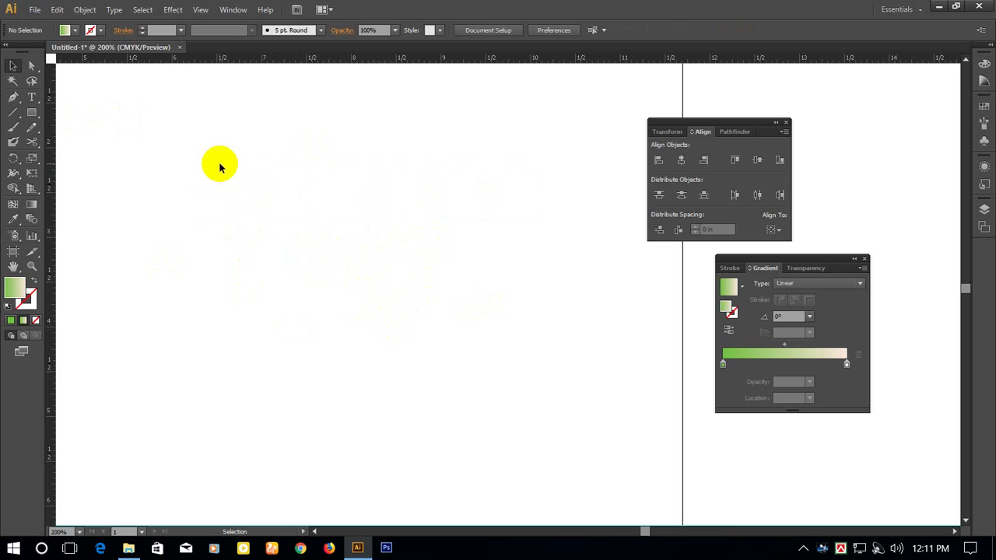
pyautogui.click(84, 8)
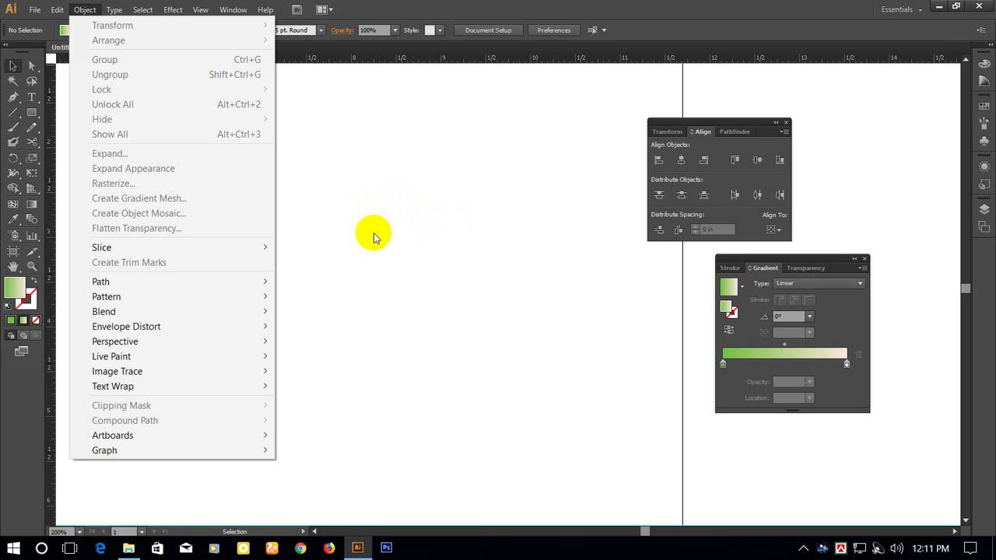
pyautogui.click(374, 237)
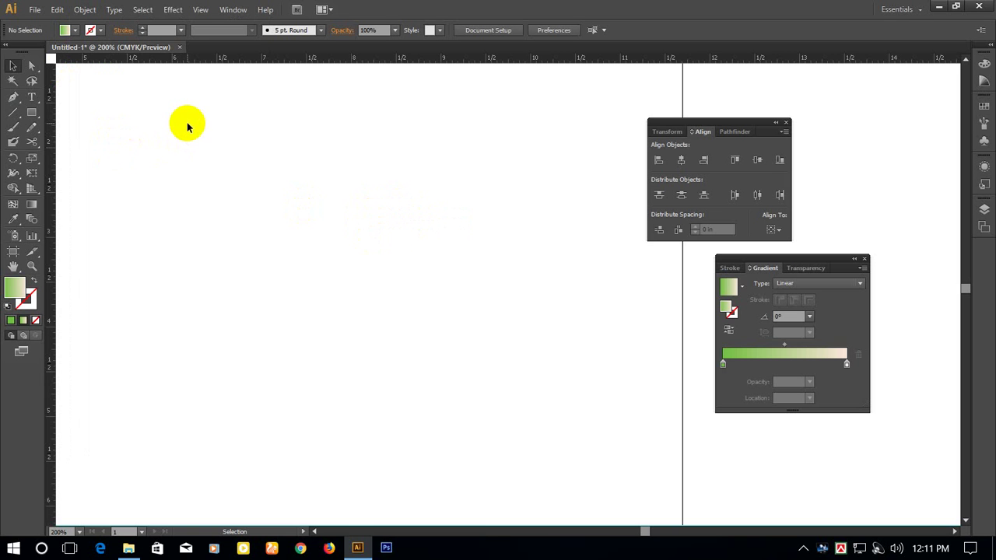
# Draw a rectangle about 4.27 in wide and 2.35 in high with the green-to-cream gradient fill on the empty canvas.
pyautogui.click(39, 67)
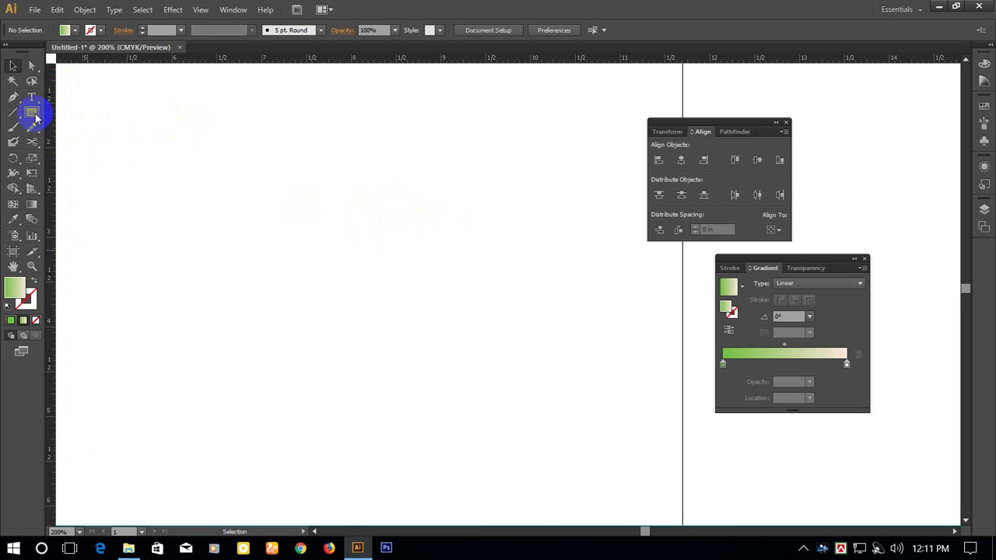
pyautogui.click(33, 114)
pyautogui.moveTo(205, 143); pyautogui.dragTo(588, 354)
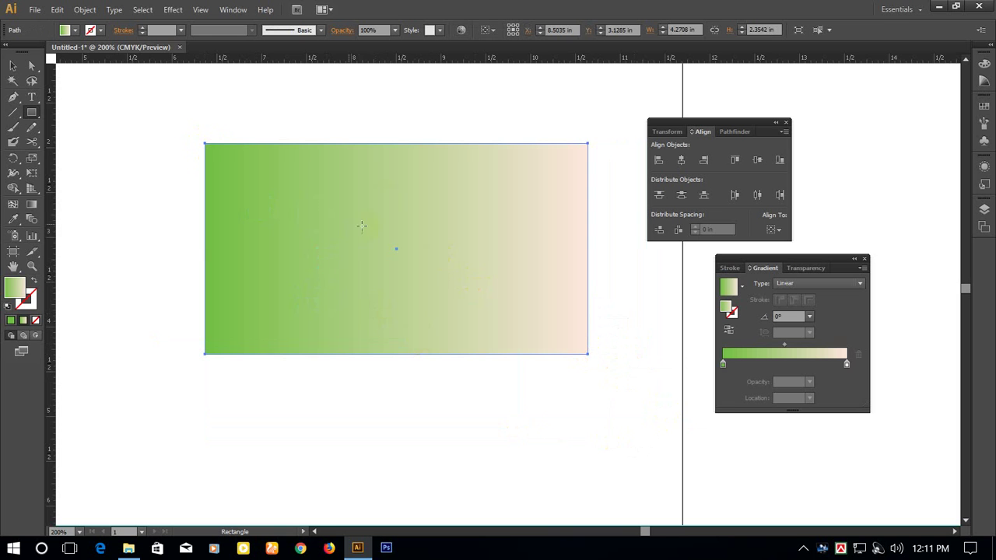
pyautogui.click(12, 66)
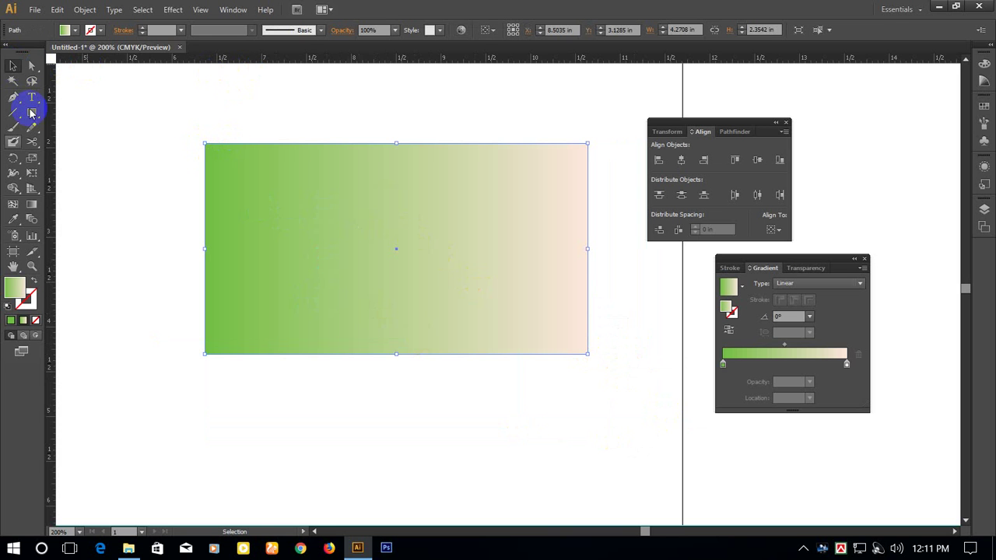
# Add a gradient mesh to the rectangle with the Mesh tool, placing five vertical lines and one horizontal line across the middle.
pyautogui.click(13, 205)
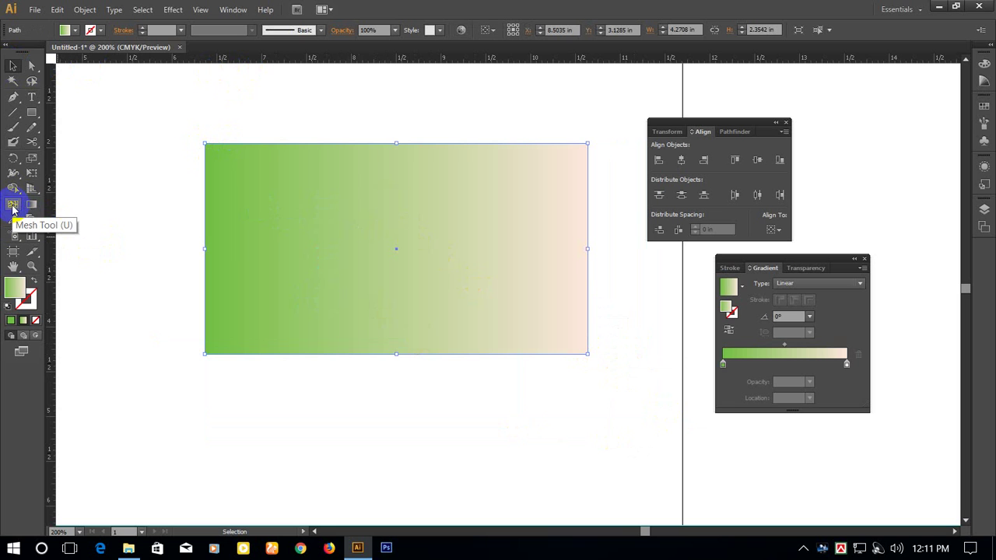
pyautogui.click(13, 206)
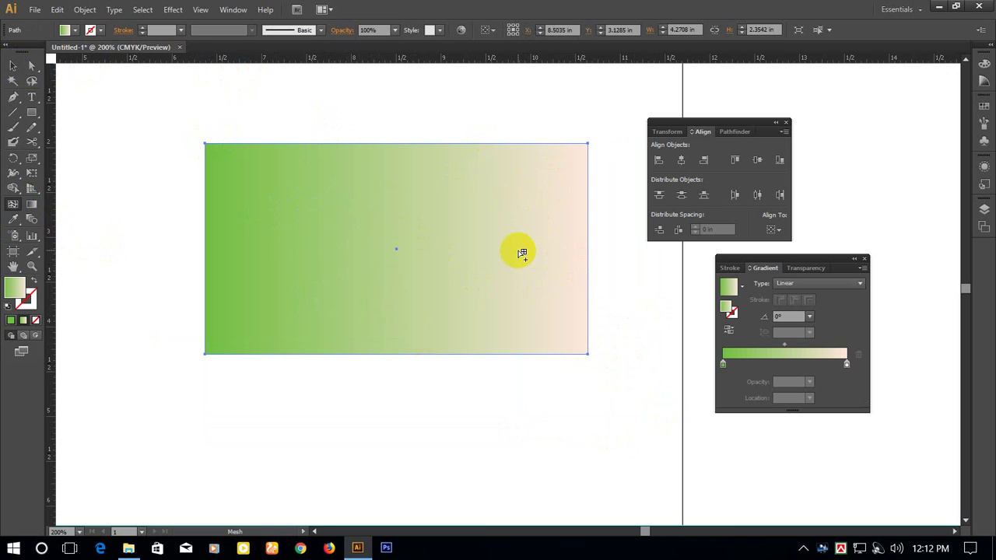
pyautogui.click(325, 145)
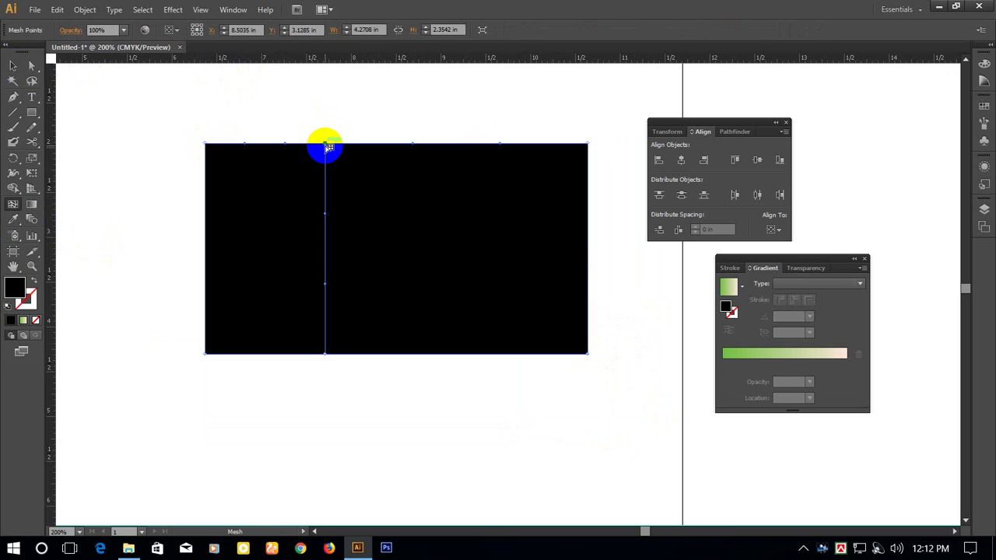
pyautogui.click(487, 145)
pyautogui.click(205, 251)
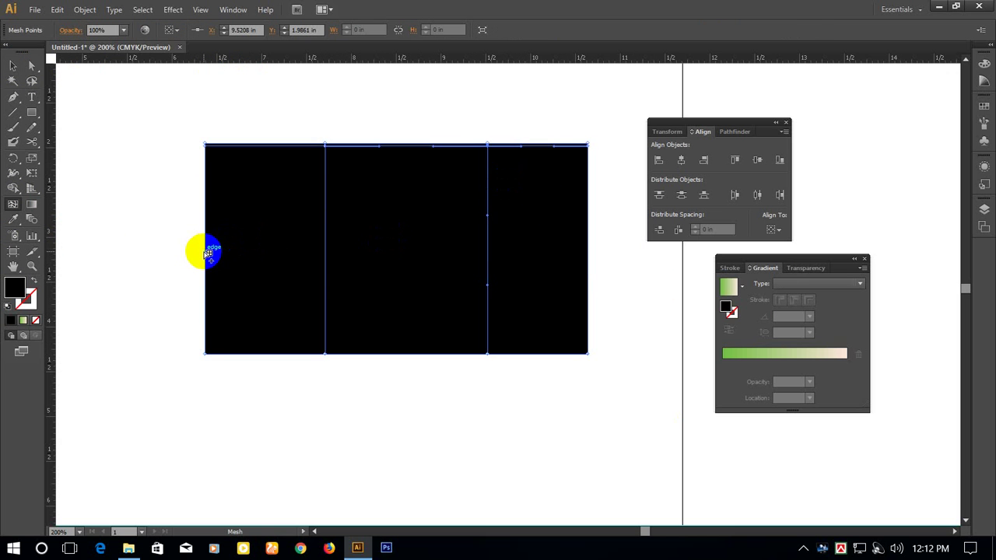
pyautogui.click(406, 146)
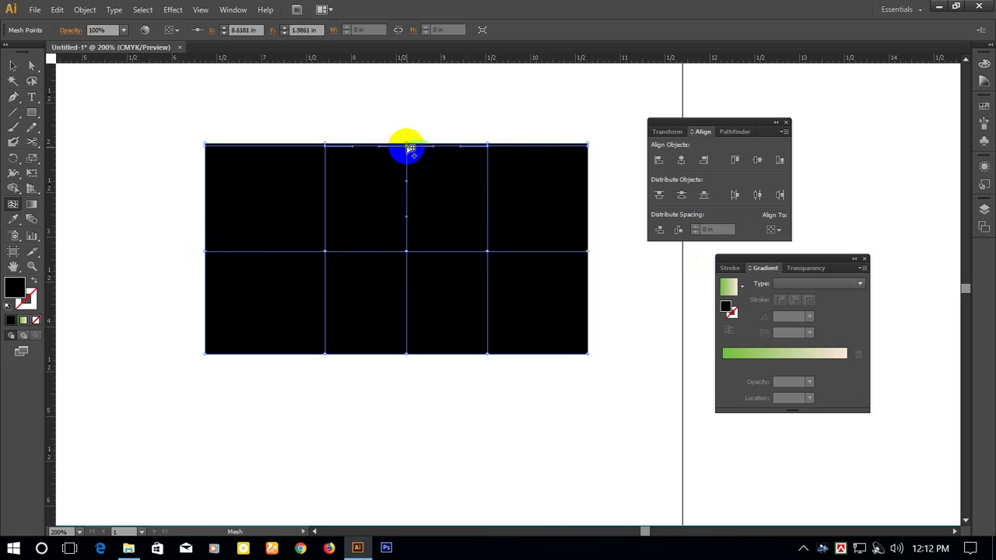
pyautogui.click(256, 147)
pyautogui.click(543, 146)
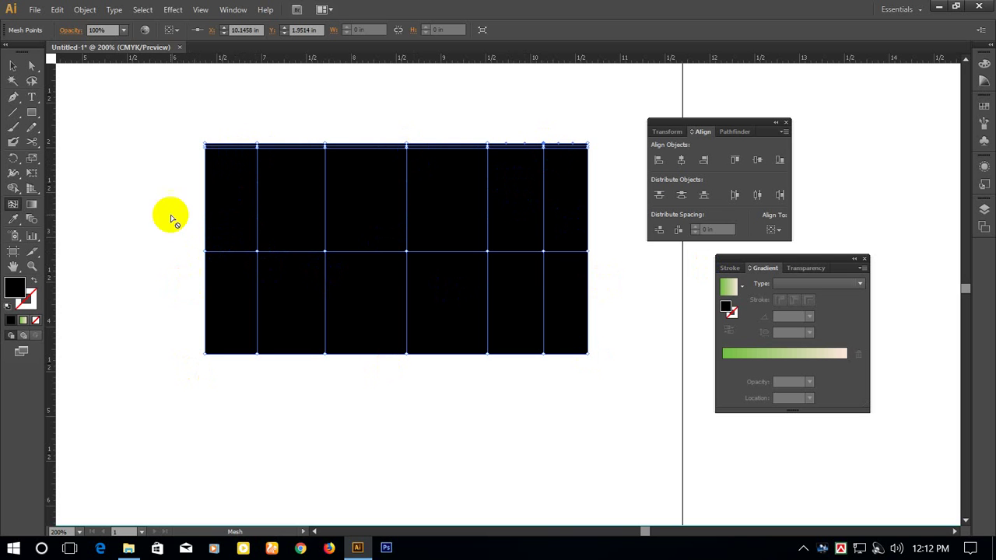
# Color the leftmost interior mesh point on the middle line red in CMYK with M 100, Y 100 and K 0.
pyautogui.click(33, 66)
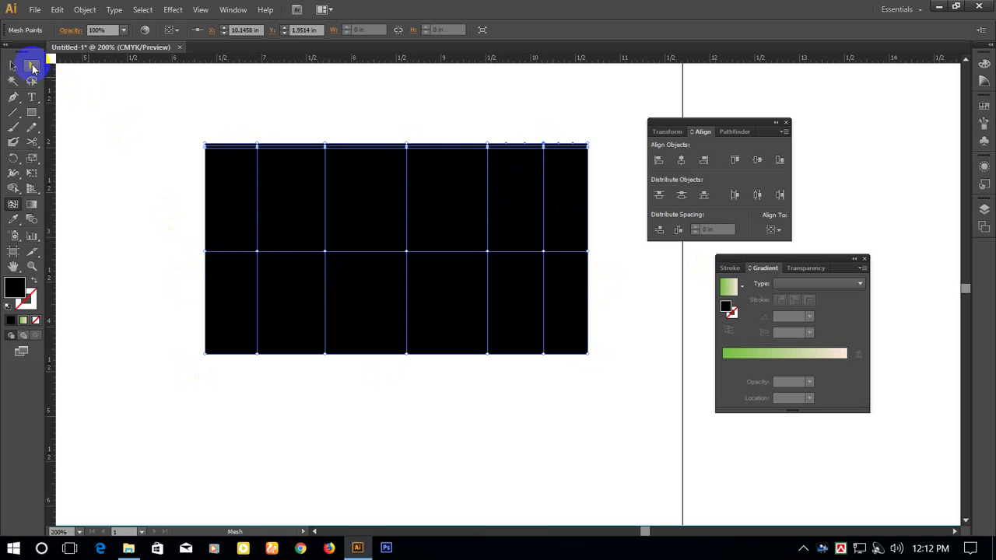
pyautogui.click(330, 304)
pyautogui.click(257, 251)
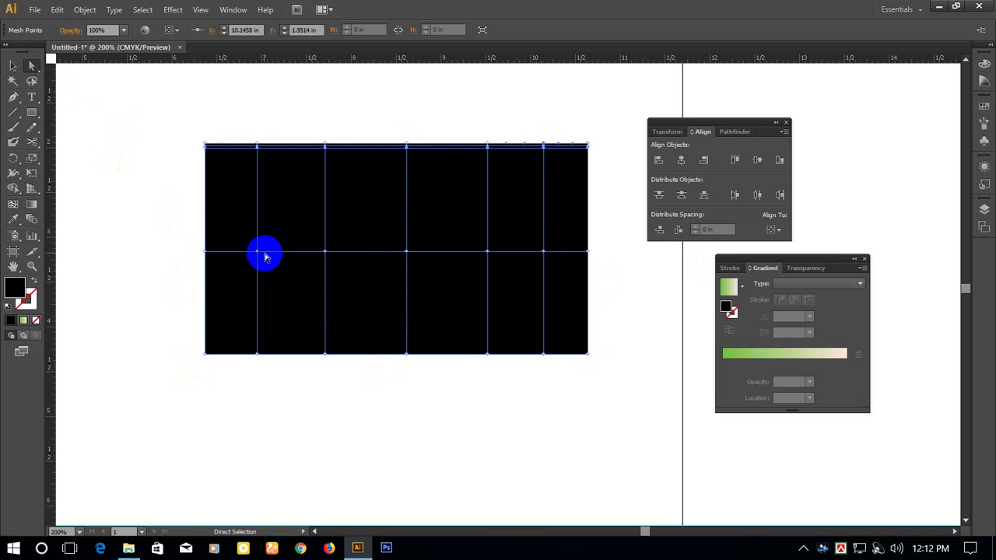
pyautogui.click(516, 314)
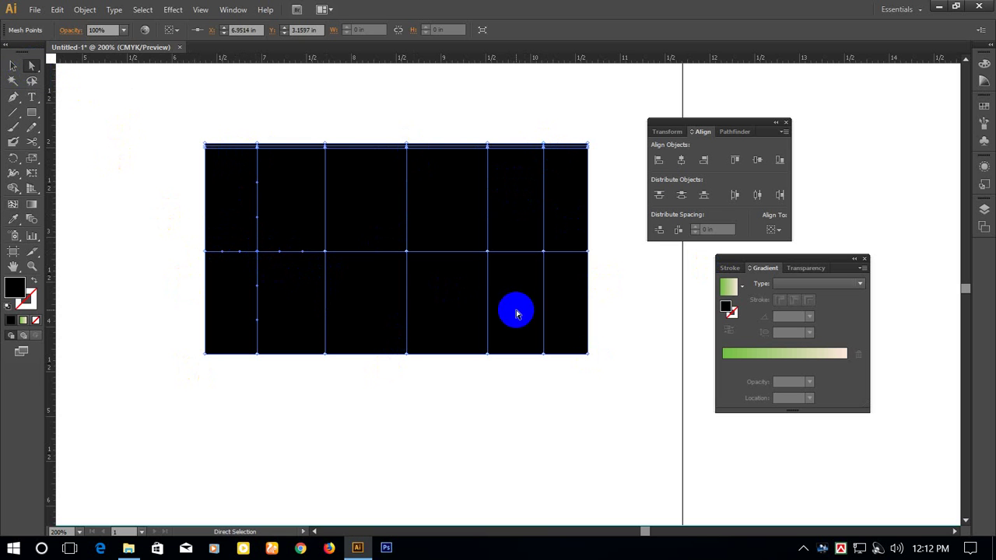
pyautogui.click(983, 63)
pyautogui.click(963, 59)
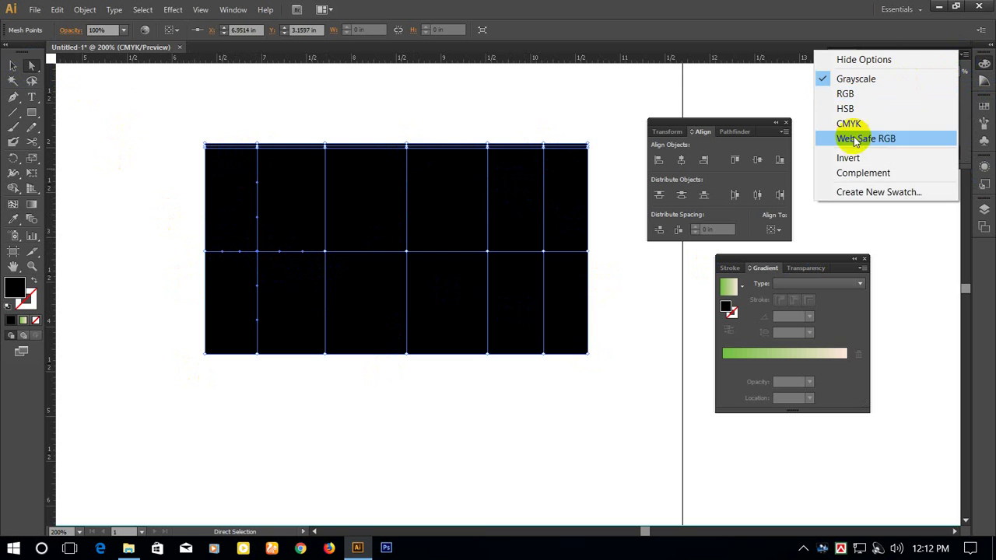
pyautogui.click(855, 123)
pyautogui.moveTo(938, 130); pyautogui.dragTo(982, 121)
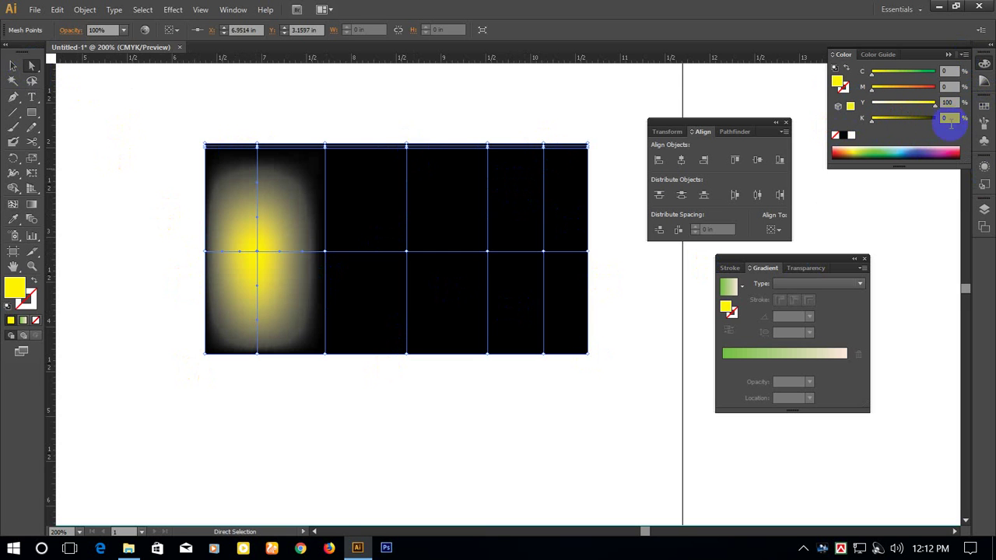
pyautogui.moveTo(872, 90); pyautogui.dragTo(993, 106)
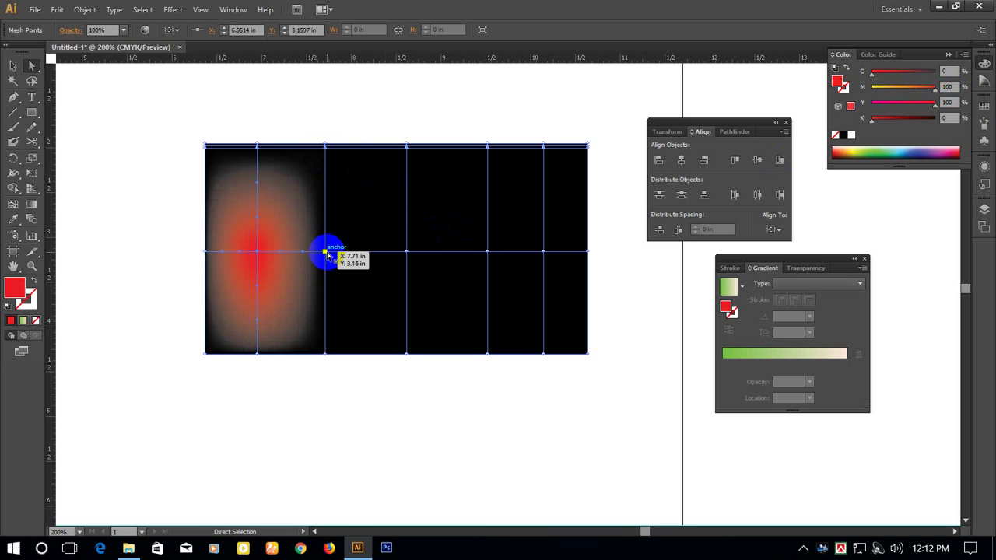
# Color the second interior mesh point on the middle line magenta in CMYK with M 100 and K 0, and deselect the mesh.
pyautogui.click(326, 259)
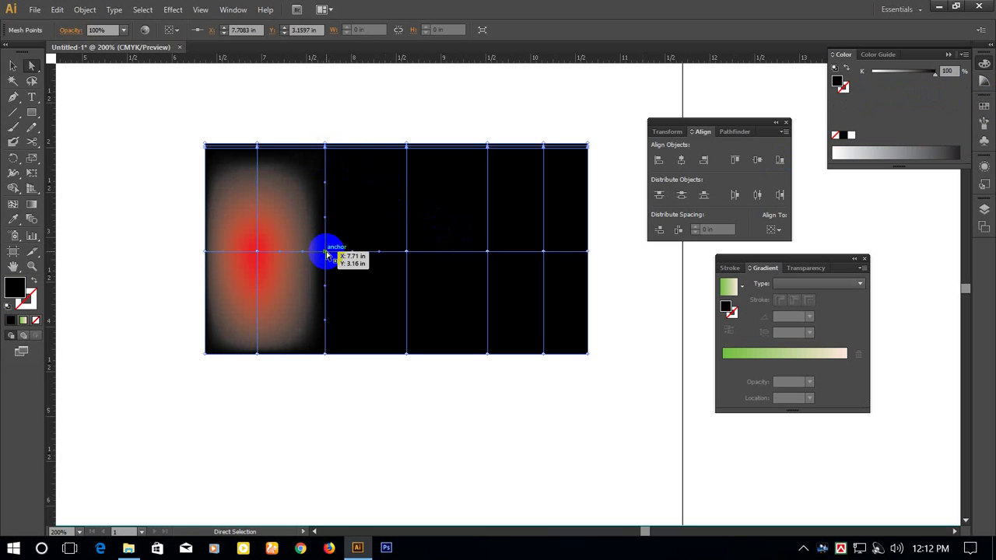
pyautogui.click(963, 55)
pyautogui.click(849, 123)
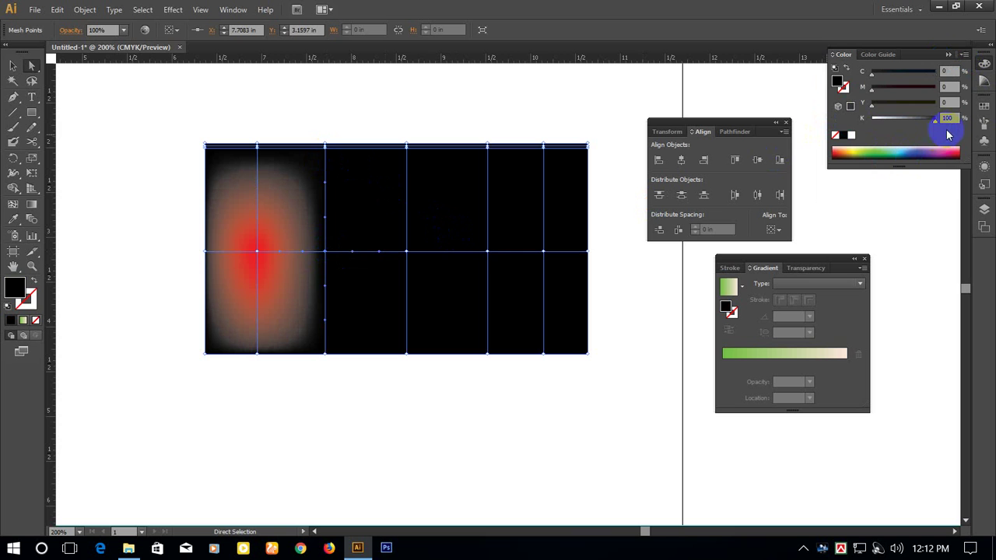
pyautogui.moveTo(941, 122); pyautogui.dragTo(871, 122)
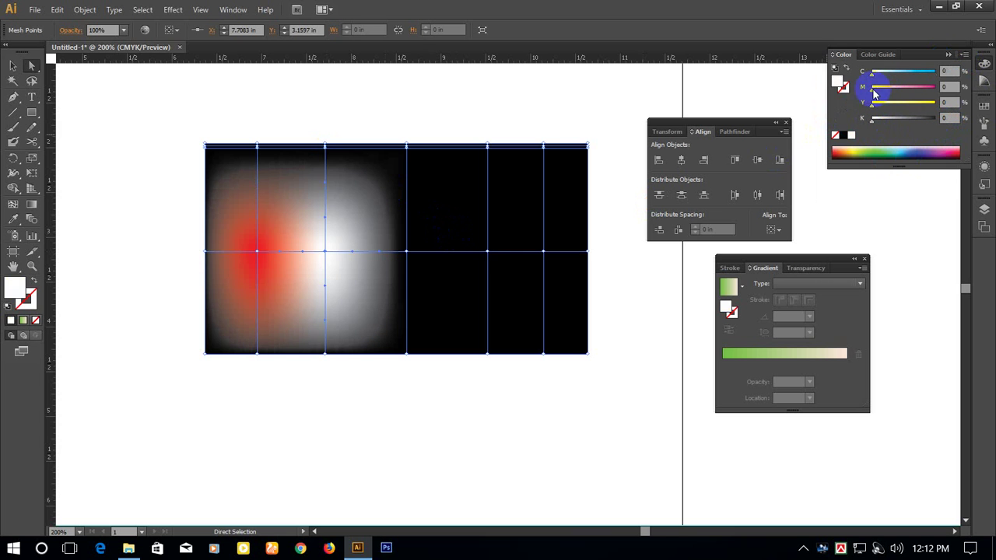
pyautogui.moveTo(872, 86); pyautogui.dragTo(981, 95)
pyautogui.click(536, 281)
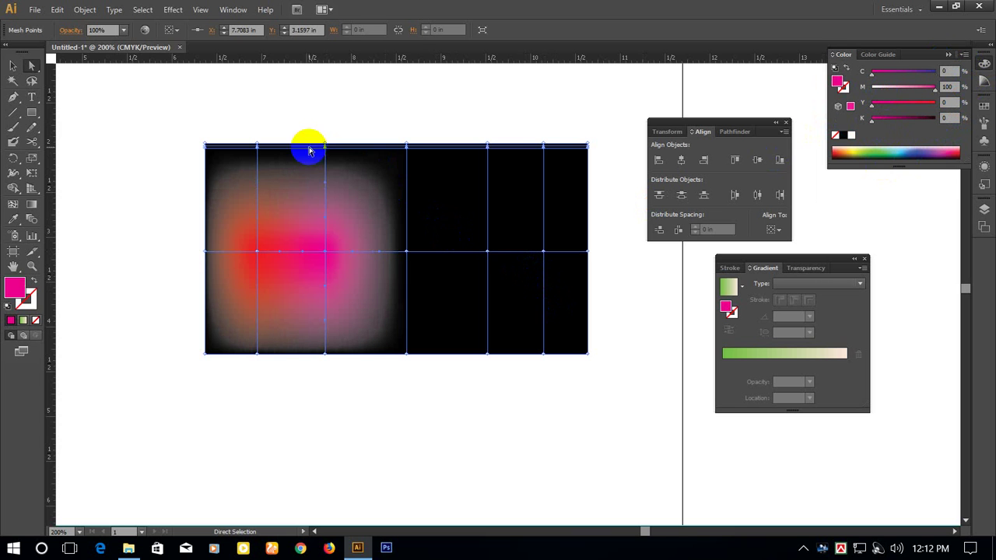
pyautogui.click(537, 329)
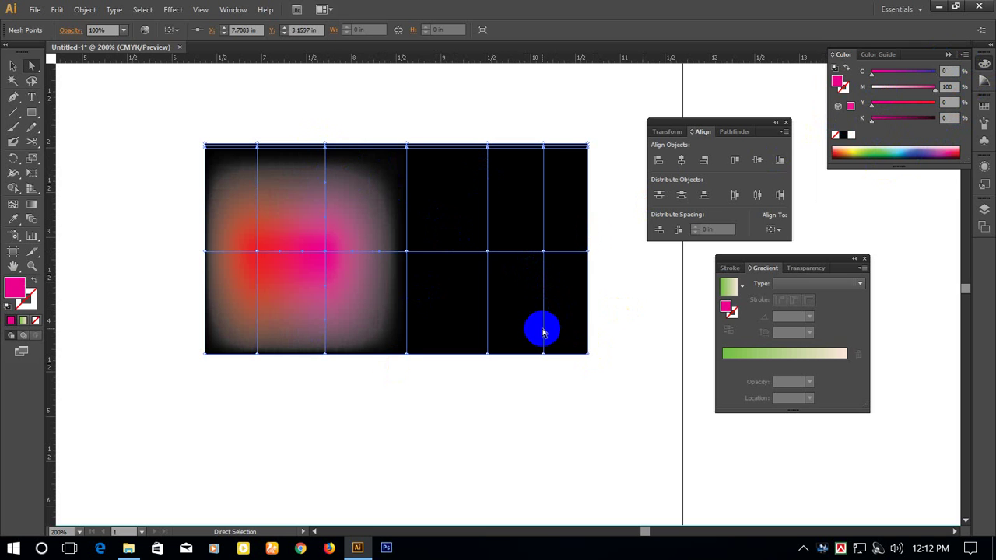
pyautogui.click(589, 350)
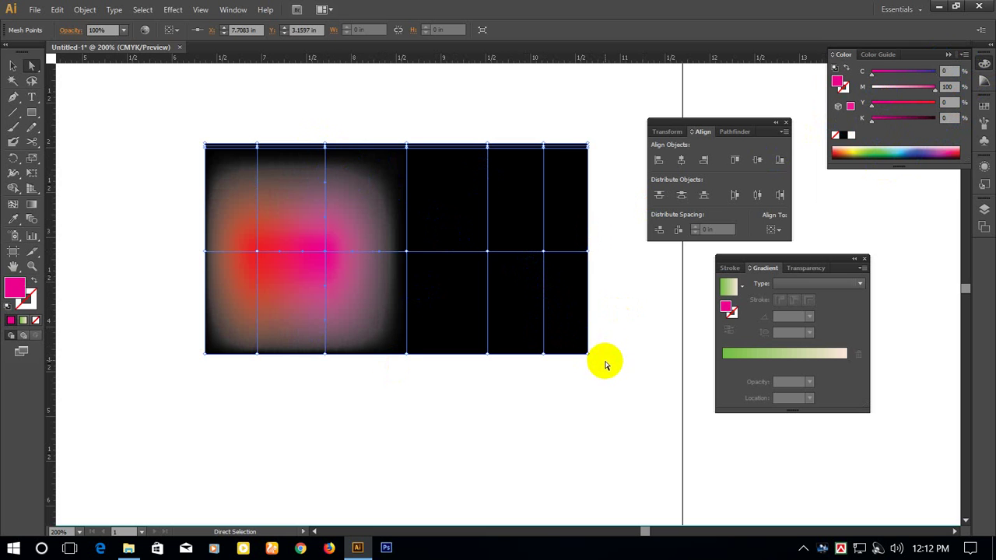
pyautogui.click(470, 339)
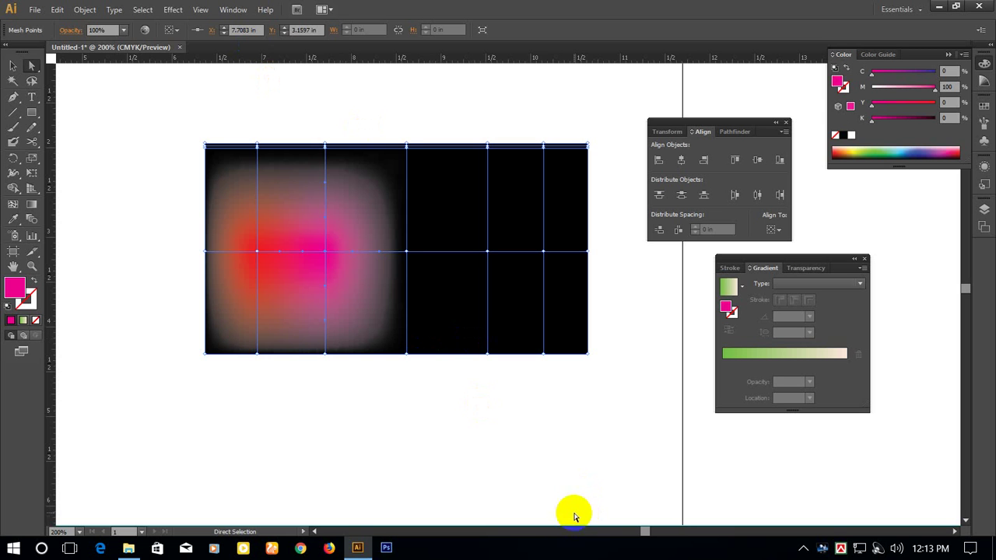
pyautogui.click(427, 459)
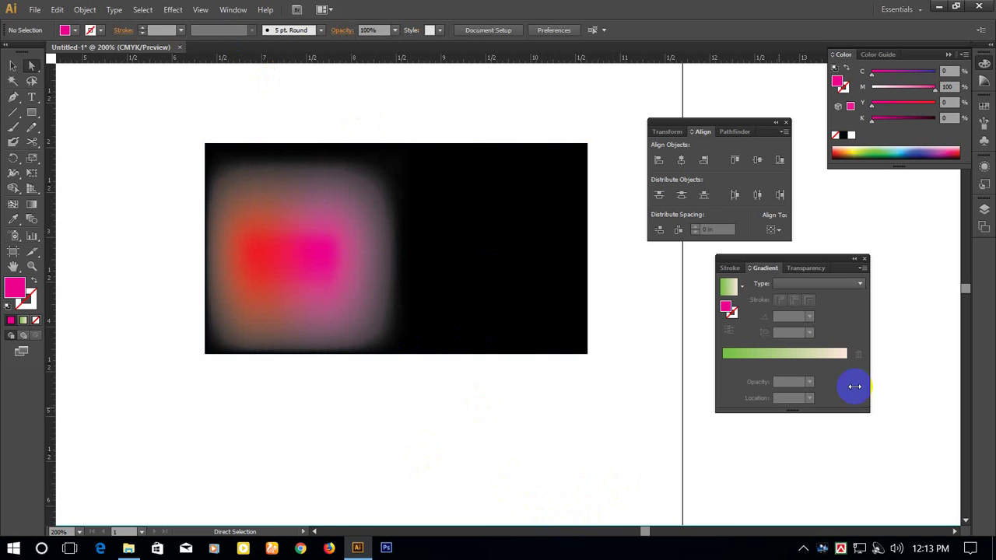
pyautogui.click(802, 550)
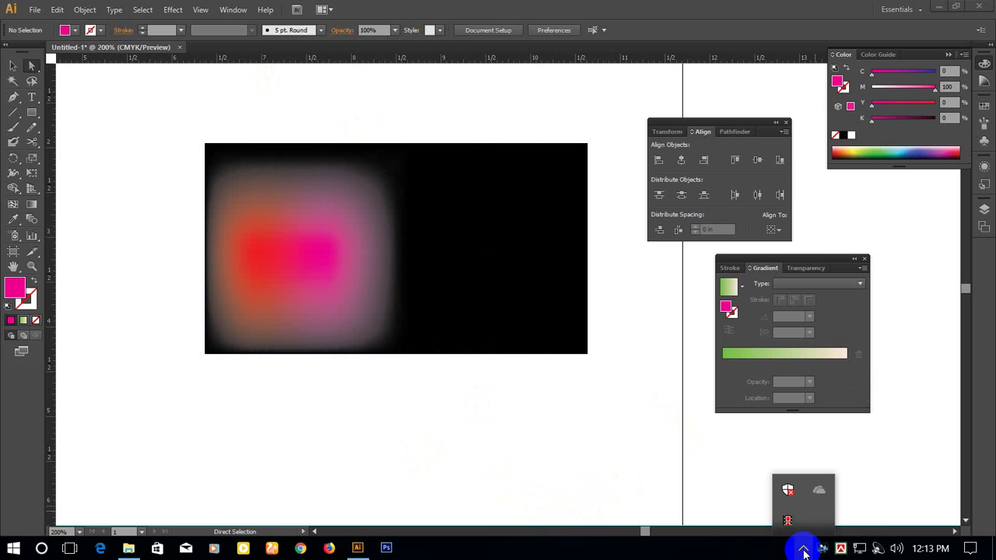